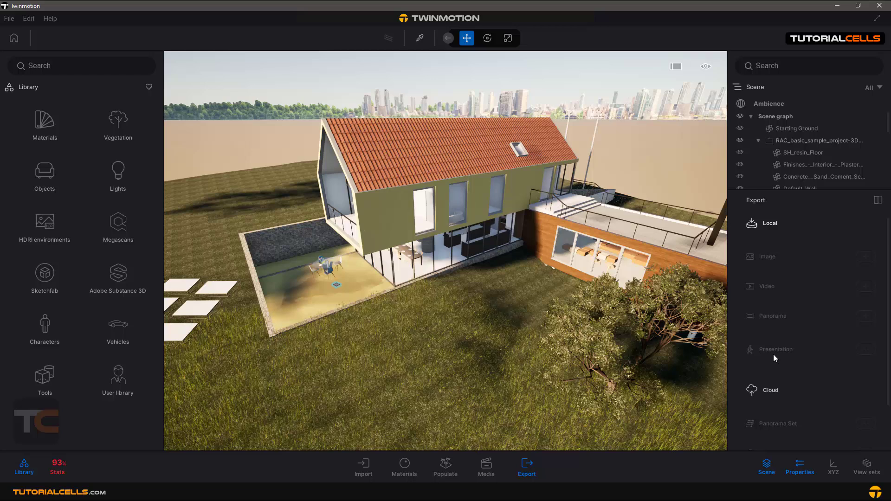
# Examine the local and cloud export types and the video and sequence media types
pyautogui.scroll(-1, 773, 355)
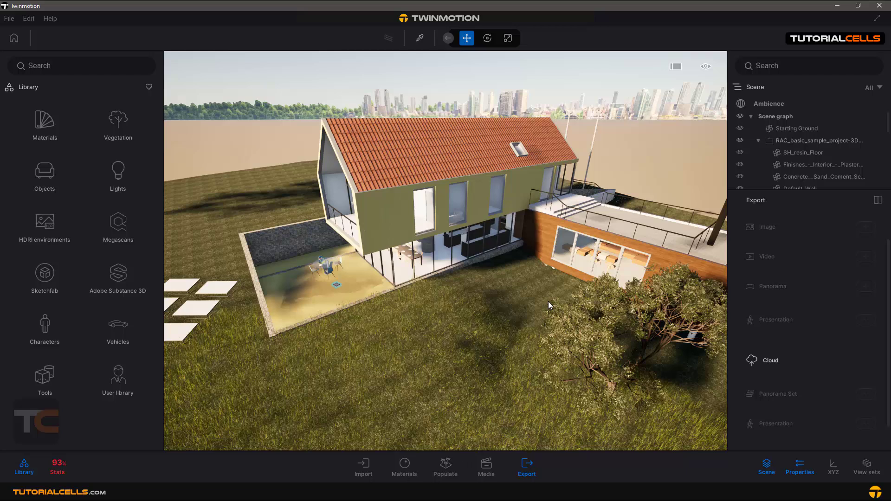
pyautogui.scroll(-1, 779, 366)
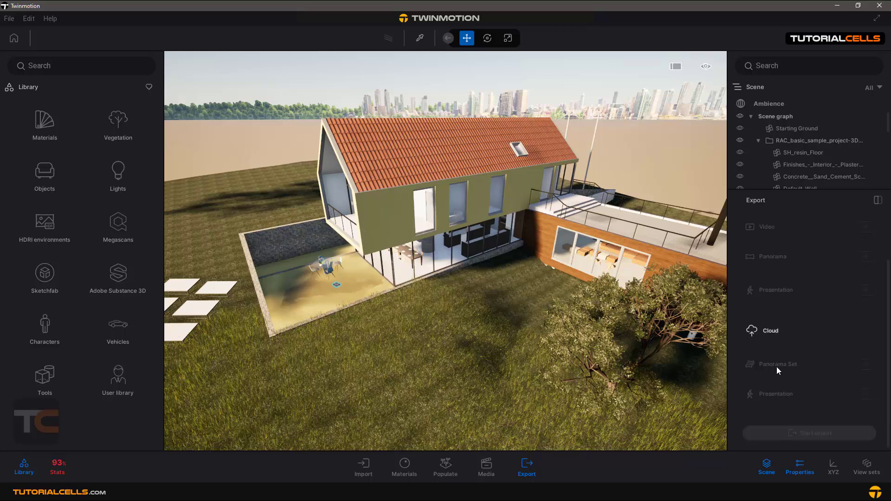
pyautogui.scroll(-1, 773, 376)
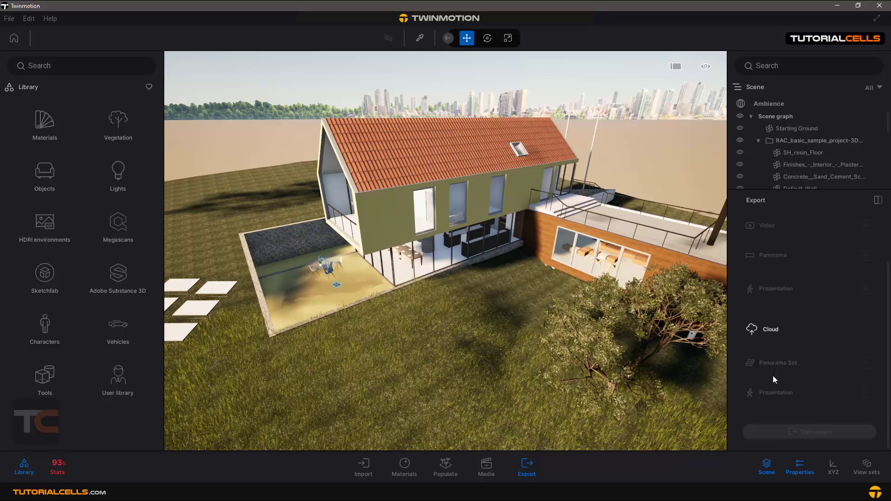
pyautogui.scroll(2, 779, 411)
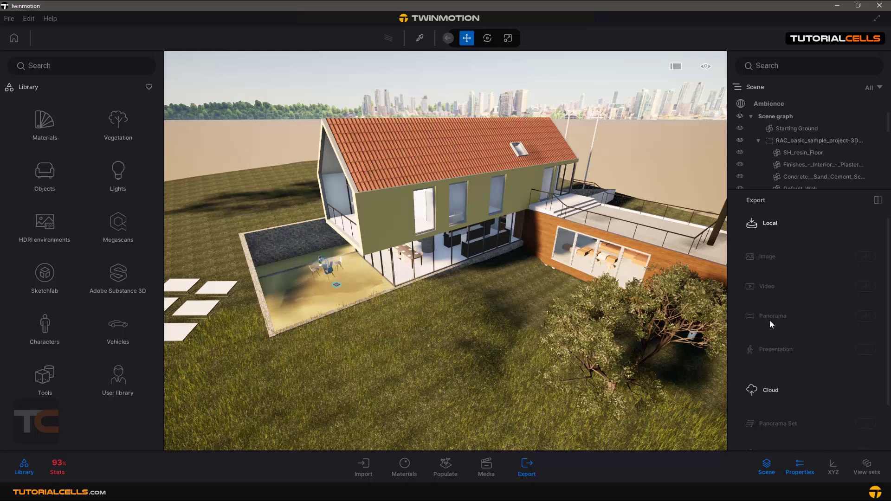
pyautogui.click(486, 464)
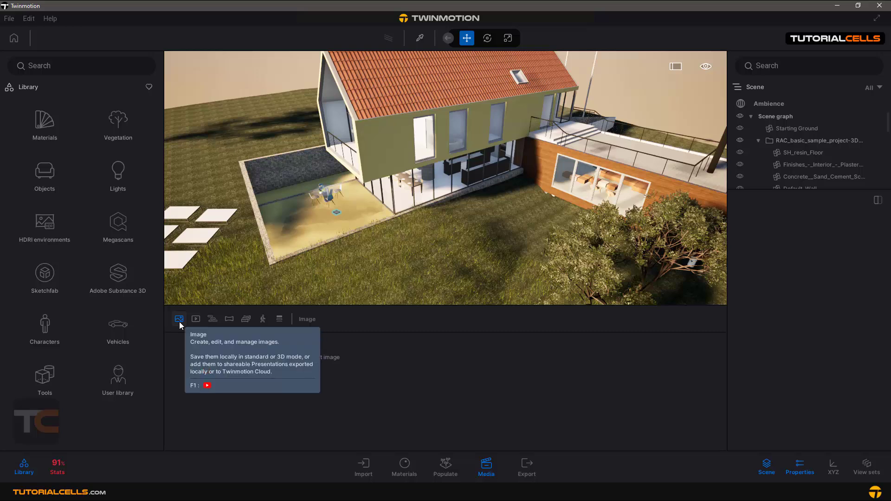
pyautogui.click(195, 322)
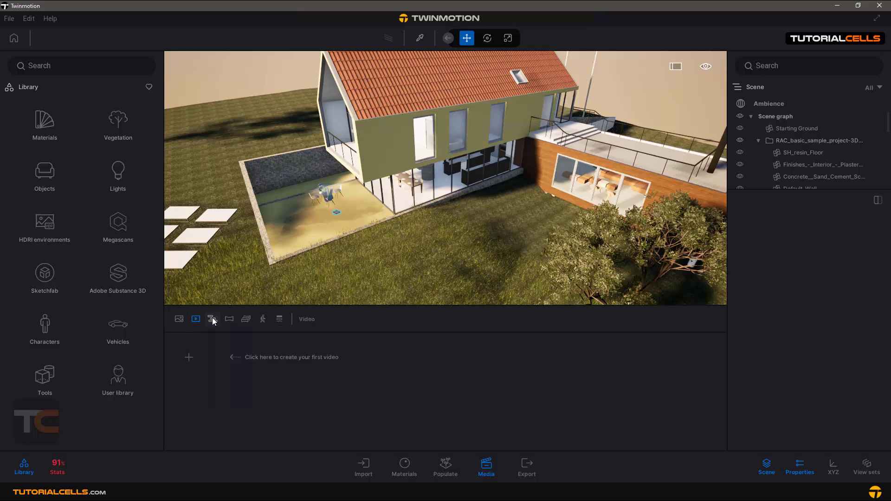
pyautogui.click(212, 319)
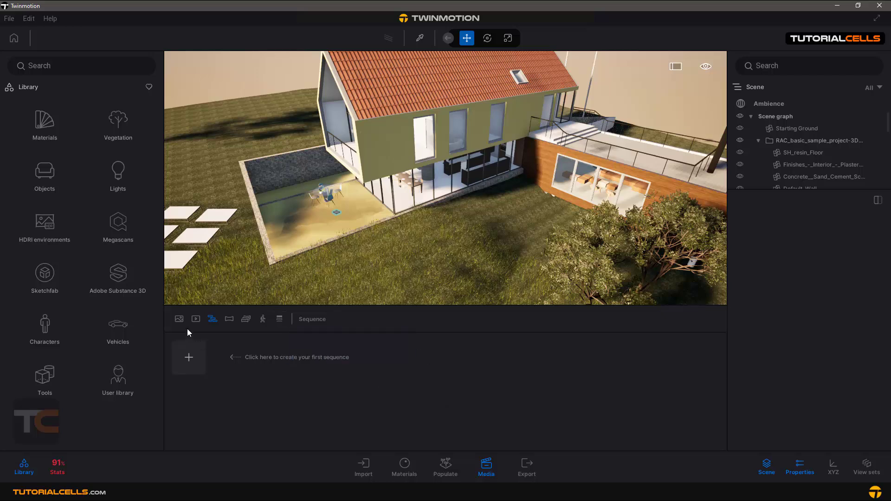
# Create the first still image from the current view of the house, and quit media mode
pyautogui.click(179, 319)
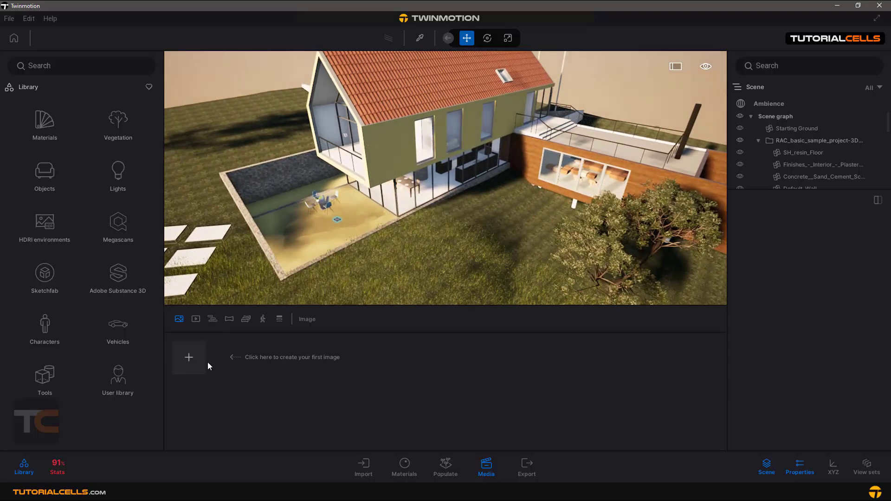
pyautogui.click(194, 356)
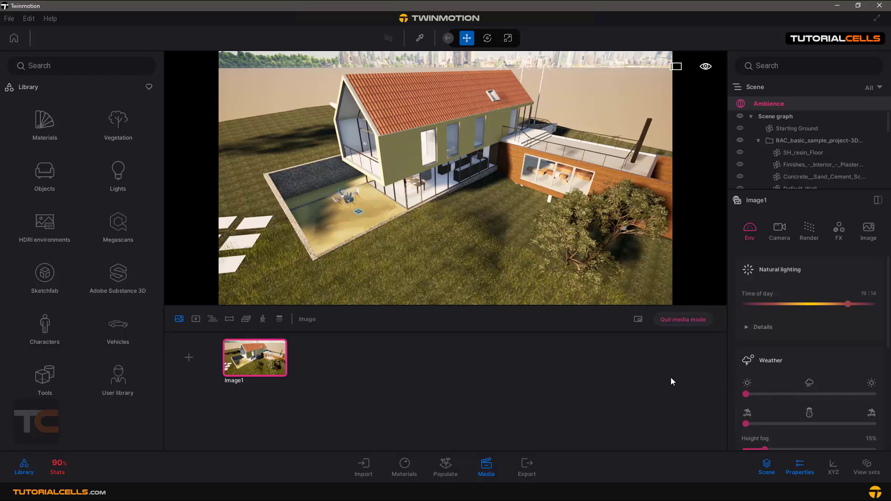
pyautogui.click(676, 320)
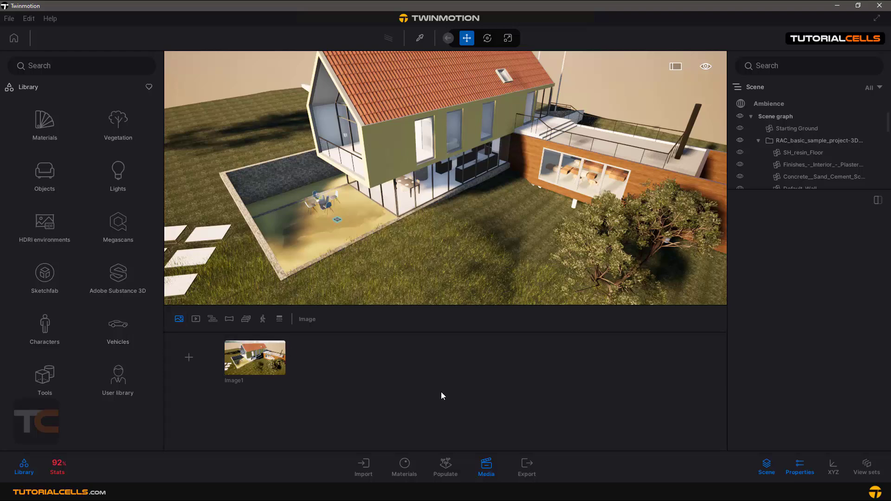
# Activate the saved Image1 for editing from the list of images
pyautogui.click(485, 470)
pyautogui.click(485, 469)
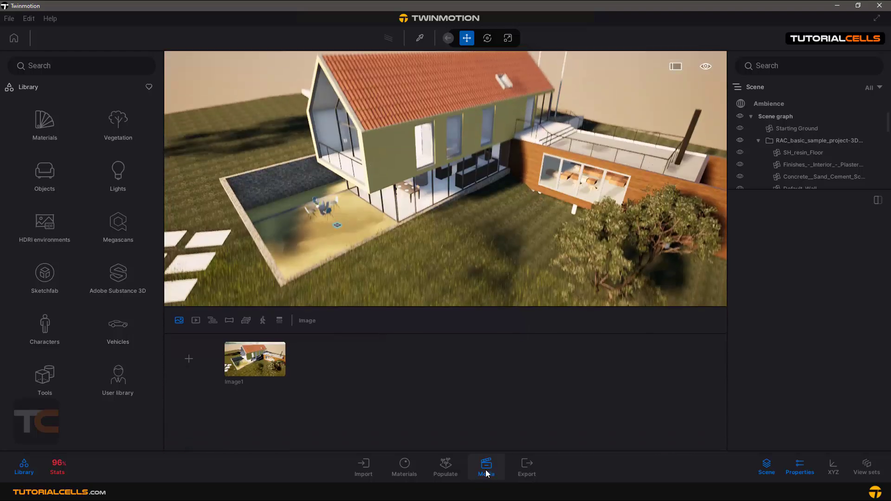
pyautogui.click(242, 363)
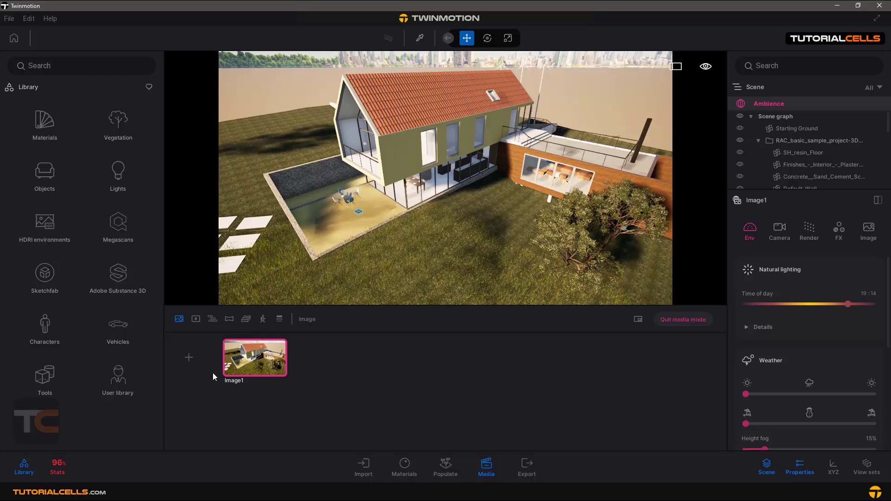
# Hide the library to widen the viewport, and show the media images again
pyautogui.click(362, 466)
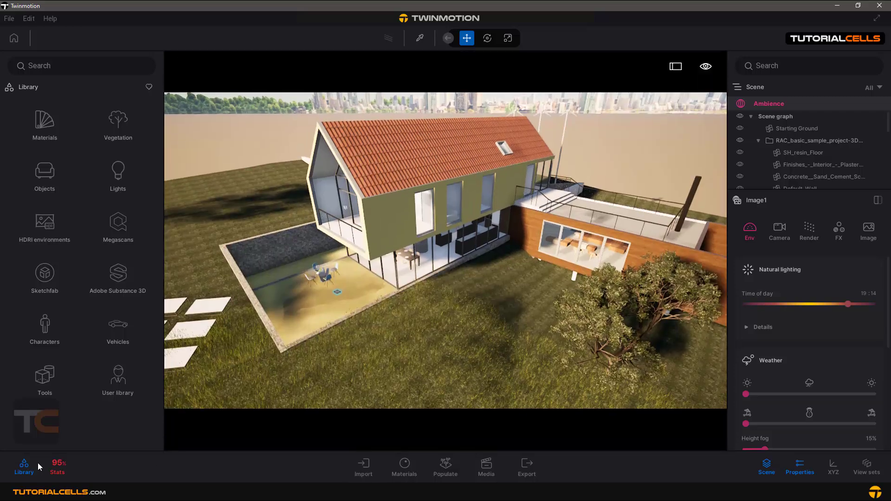
pyautogui.click(30, 466)
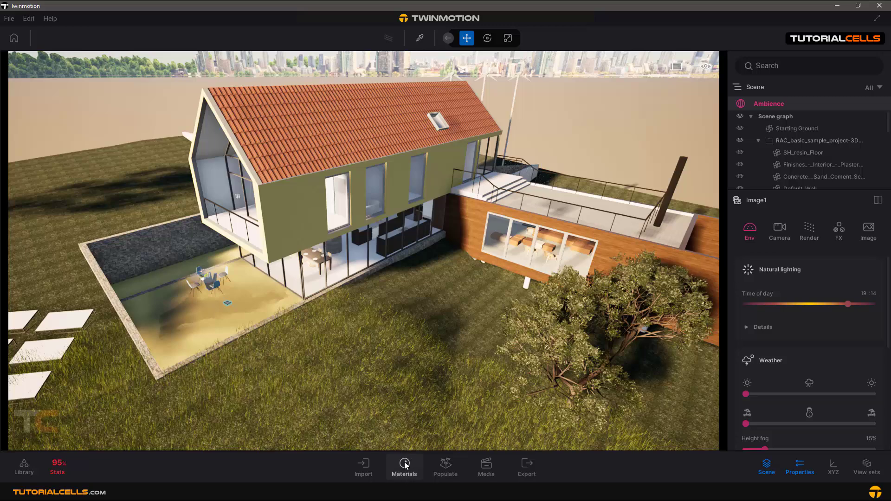
pyautogui.click(485, 464)
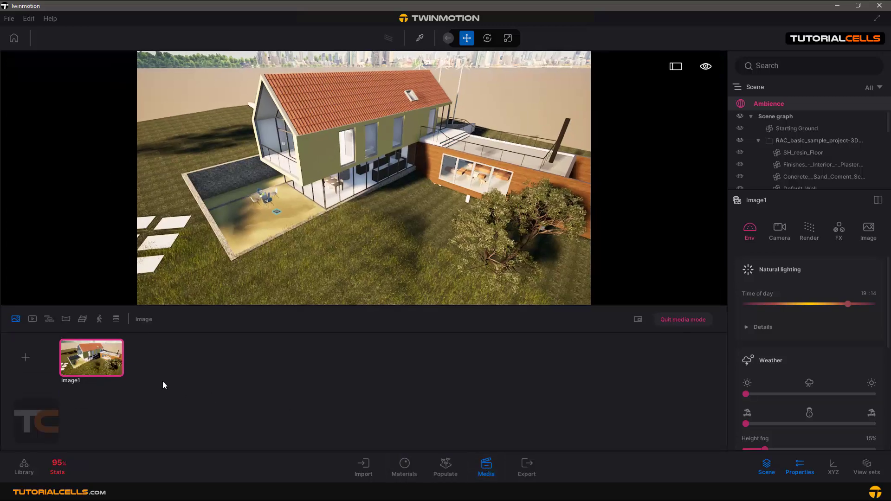
# Copy the ambience of Image1
pyautogui.moveTo(108, 370)
pyautogui.click(85, 341)
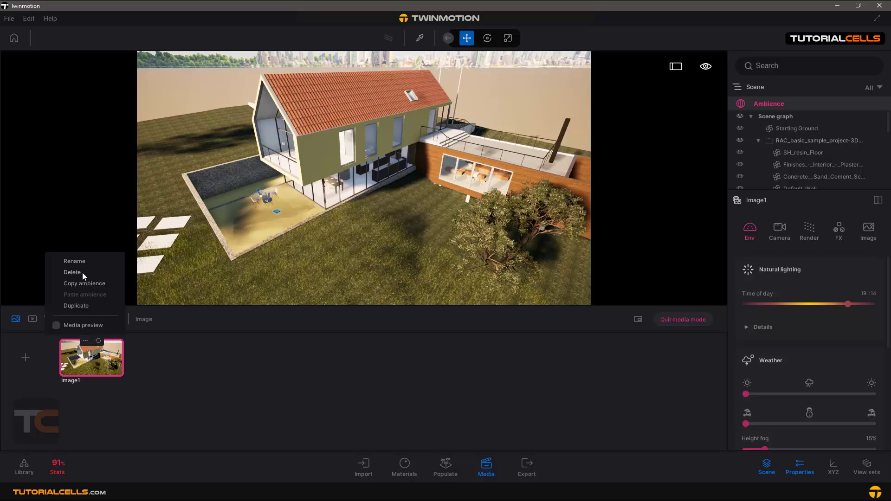
pyautogui.click(83, 284)
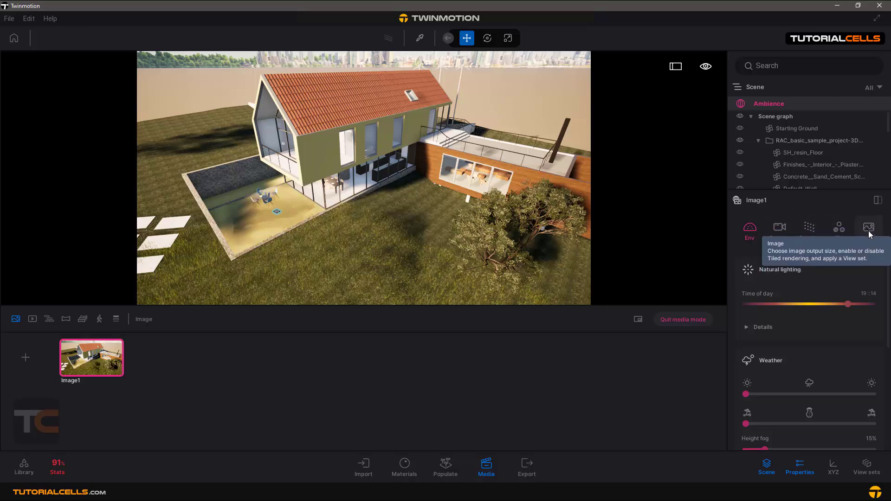
# Try moving Image1's camera marker sideways over the lawn while using its media preview
pyautogui.click(85, 340)
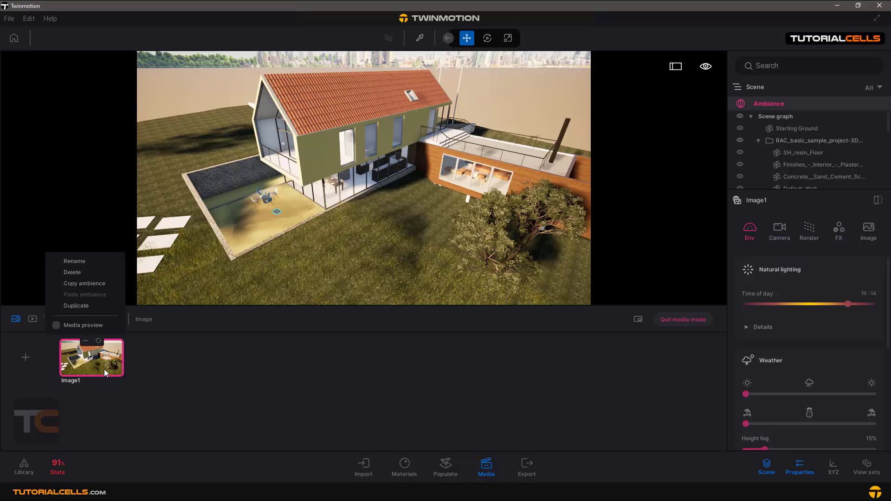
pyautogui.click(89, 327)
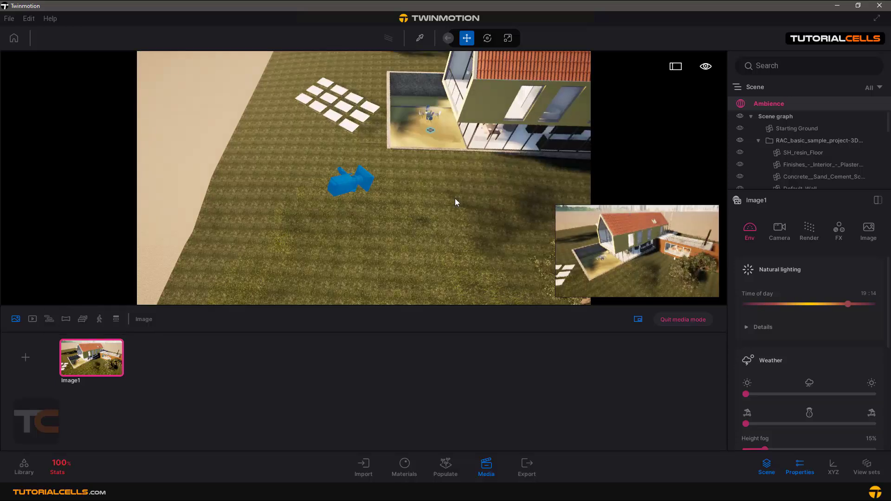
pyautogui.click(351, 185)
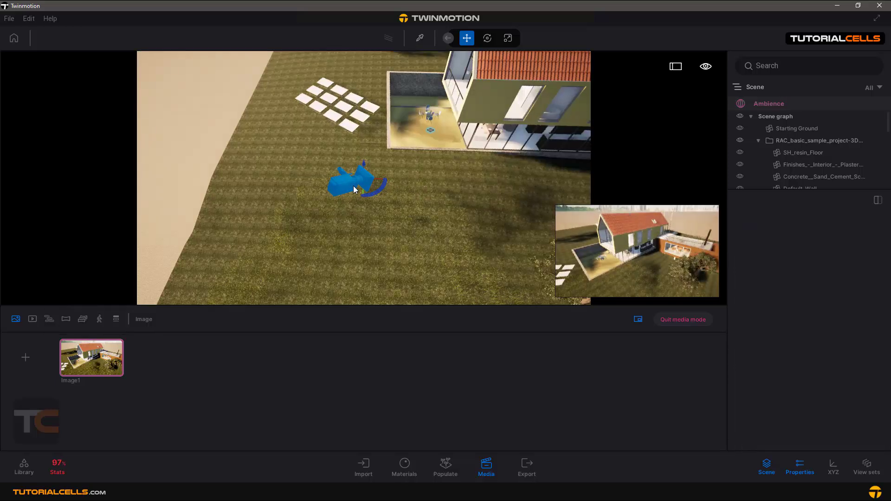
pyautogui.moveTo(371, 193); pyautogui.dragTo(413, 194)
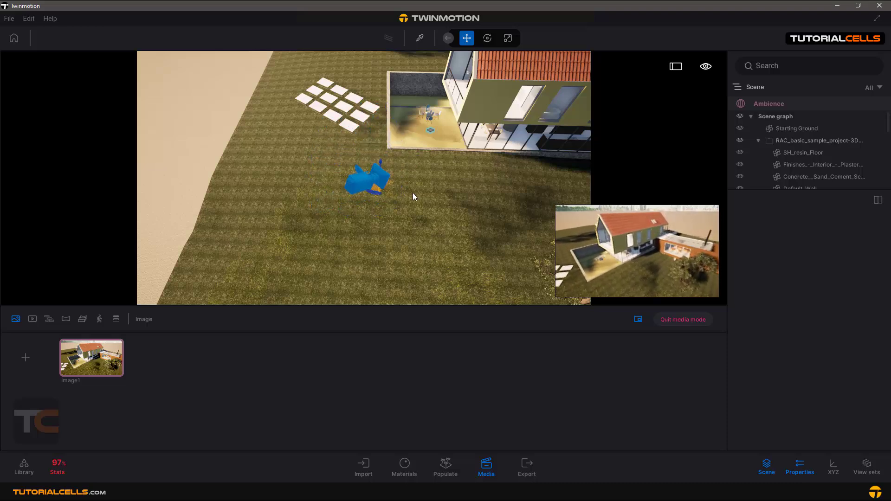
pyautogui.moveTo(618, 222)
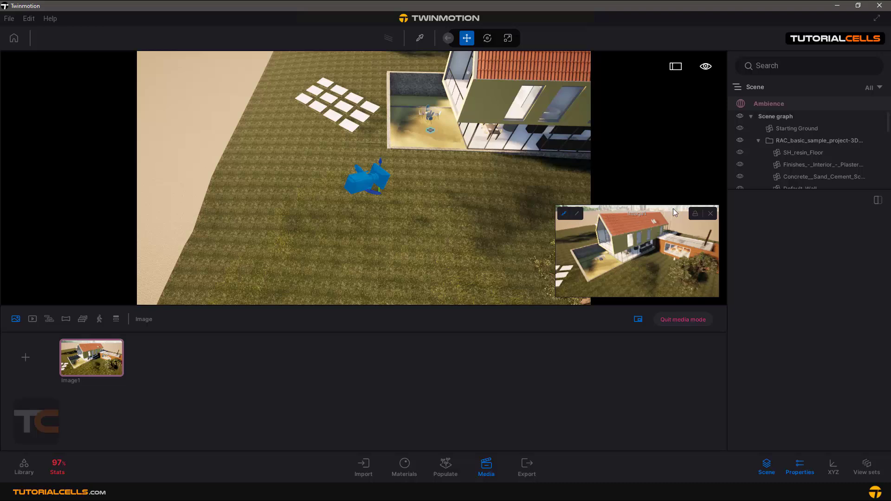
pyautogui.click(711, 214)
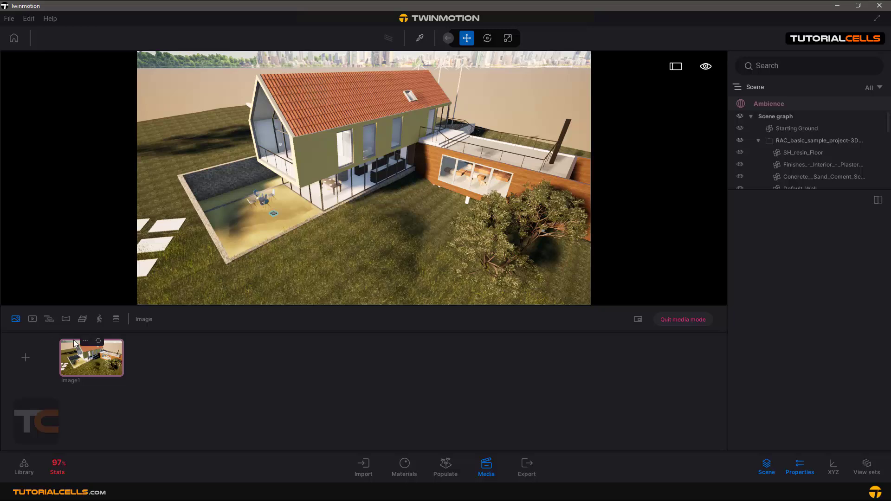
# Reframe the house to include more of the skyline, and update Image1 with the new view
pyautogui.click(85, 342)
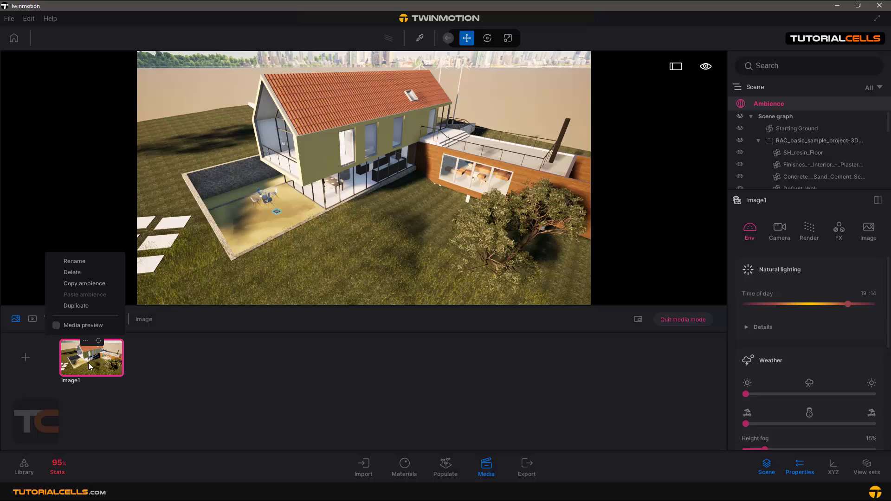
pyautogui.click(344, 261)
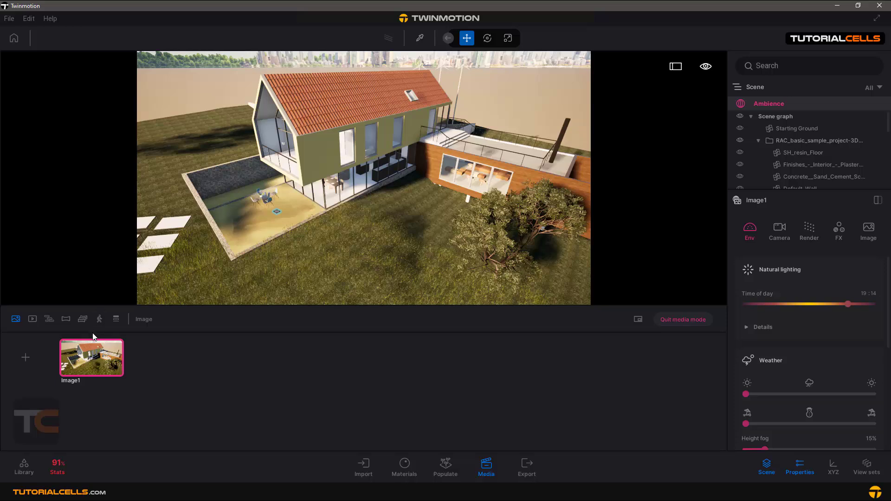
pyautogui.moveTo(99, 344)
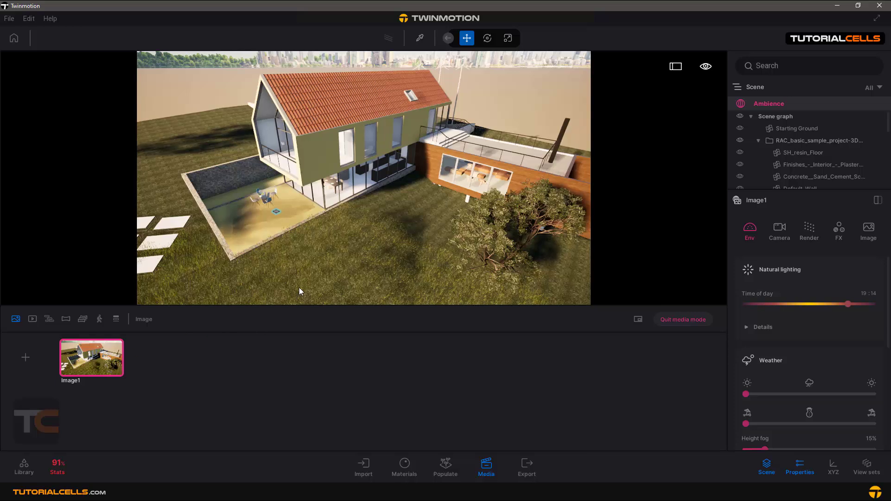
pyautogui.moveTo(299, 287); pyautogui.dragTo(279, 276)
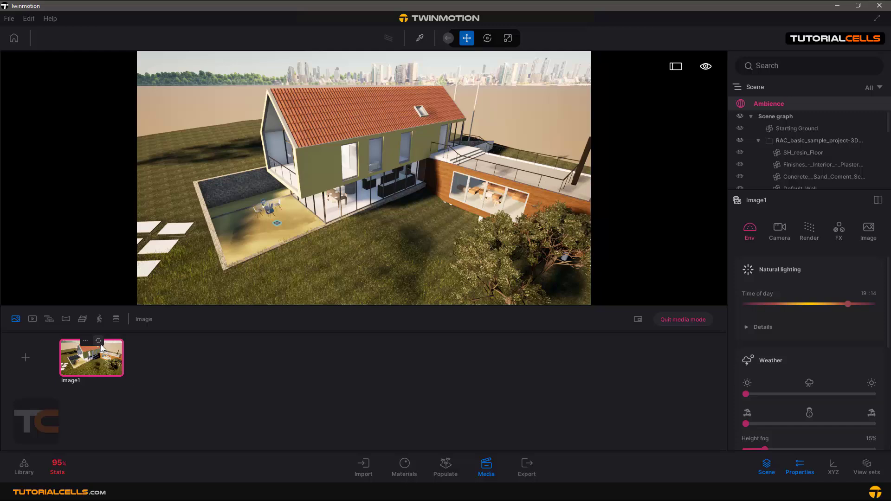
pyautogui.click(99, 341)
pyautogui.moveTo(71, 377)
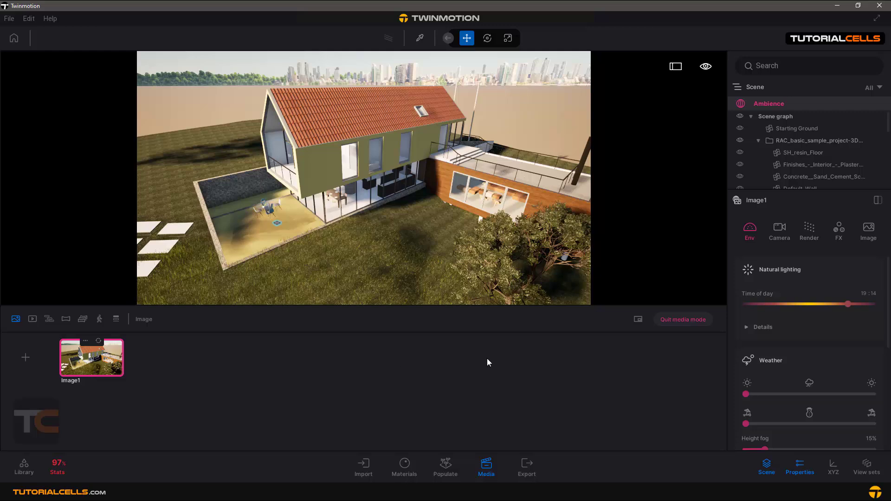
# Set the output size of Image1 to Custom in its image format settings
pyautogui.click(870, 234)
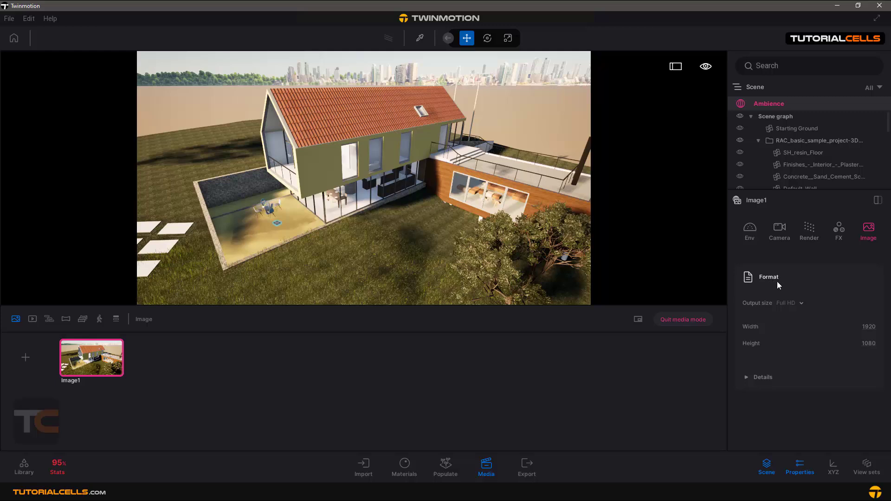
pyautogui.click(801, 304)
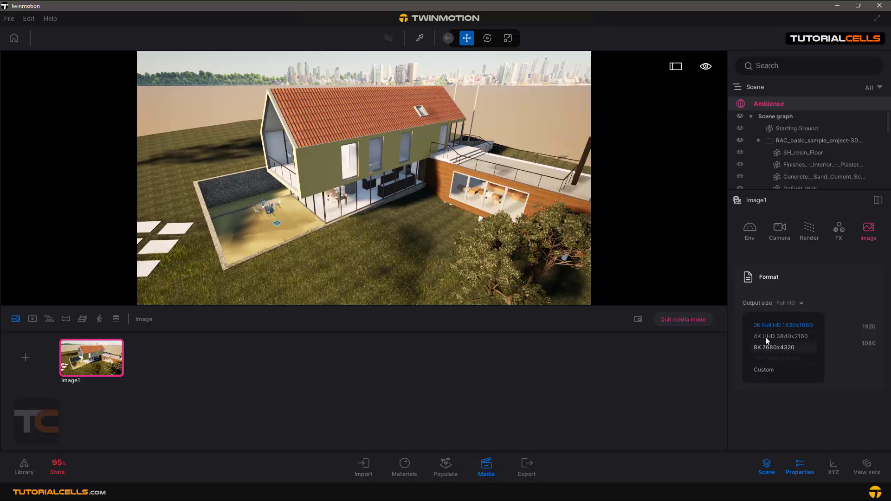
pyautogui.click(769, 368)
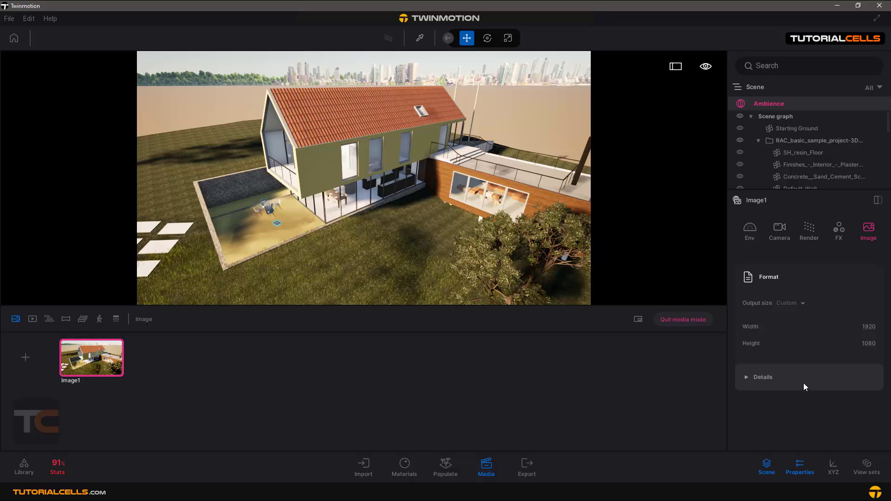
# Expand the format details of Image1 and try switching tiled rendering on and off
pyautogui.click(766, 378)
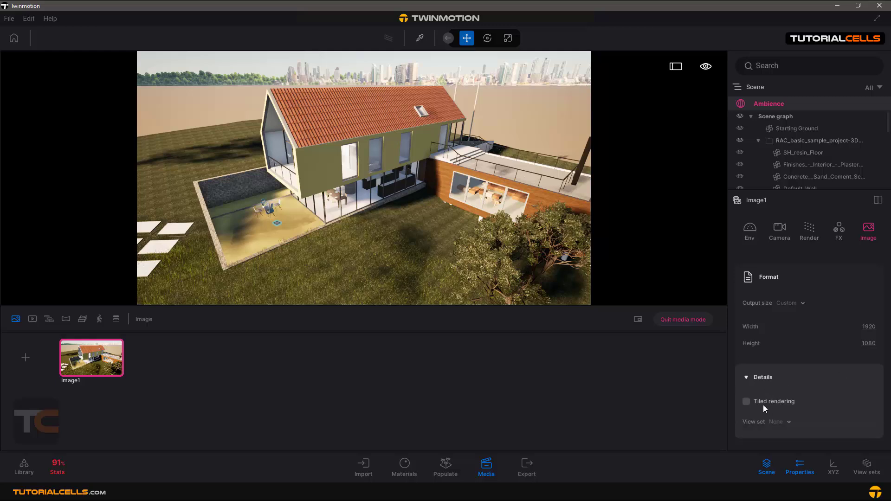
pyautogui.click(764, 404)
pyautogui.click(747, 402)
# Try the 4K UHD 3840x2160 output size, and set Image1 to 2K Full HD 1920x1080
pyautogui.click(802, 303)
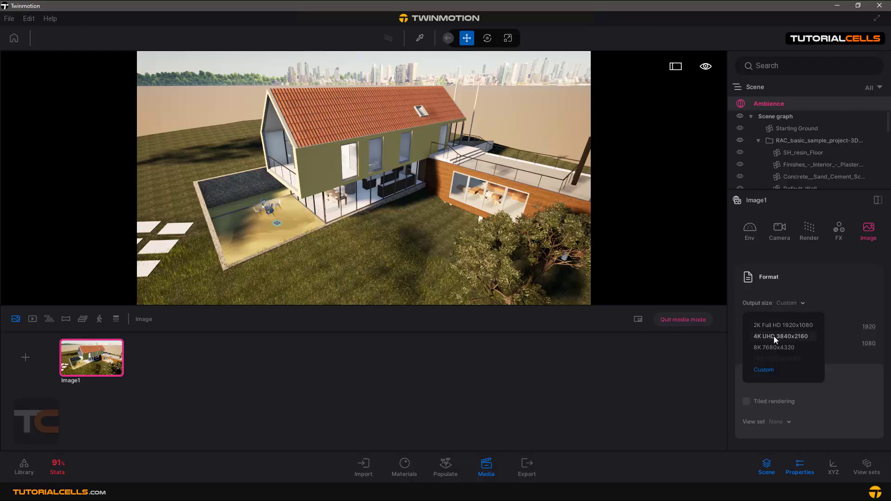
pyautogui.click(773, 336)
pyautogui.click(792, 305)
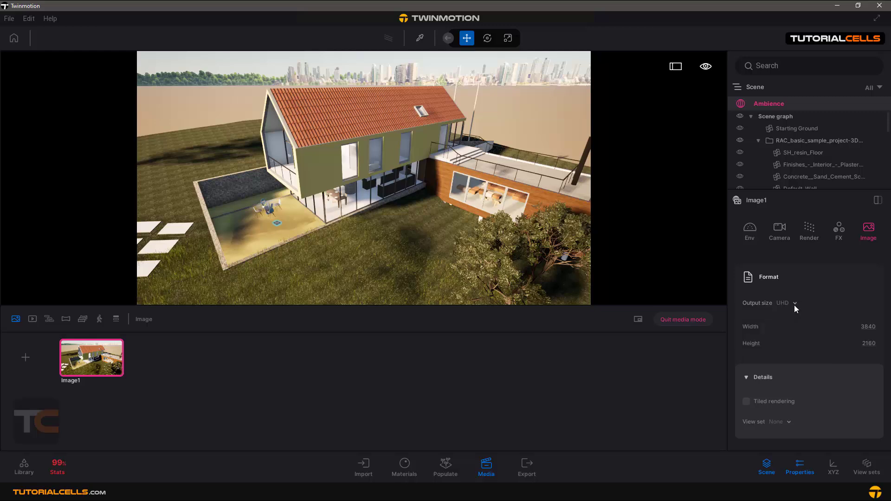
pyautogui.click(795, 305)
pyautogui.click(781, 325)
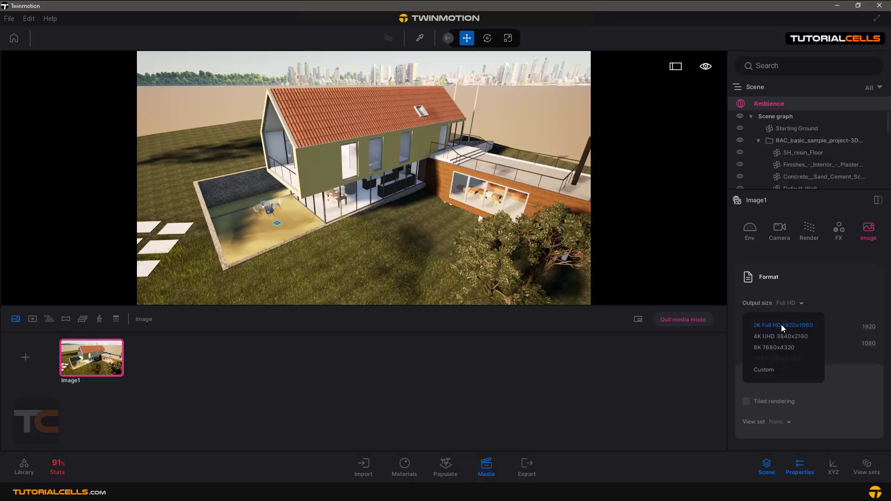
# Collapse the format details of Image1, and add a second still image framing the outdoor table and chairs beside the glass wall
pyautogui.click(561, 361)
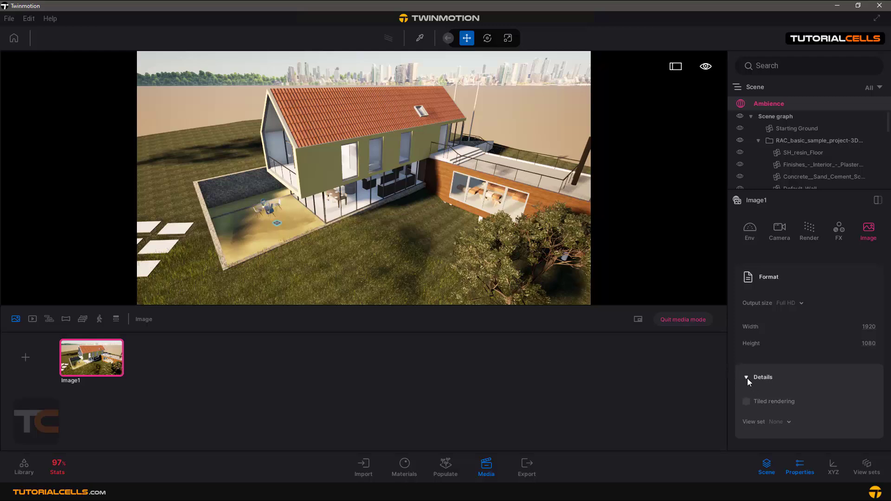
pyautogui.click(747, 377)
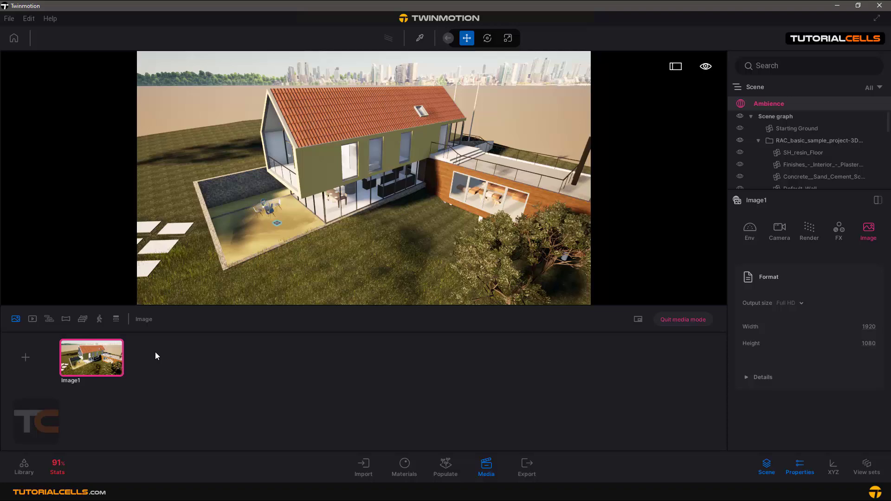
pyautogui.moveTo(318, 224); pyautogui.dragTo(318, 177, button='right')
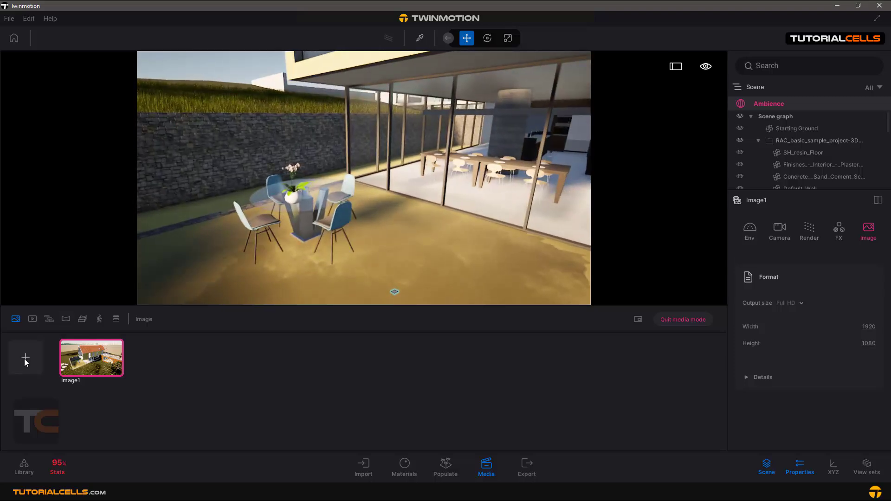
pyautogui.click(25, 357)
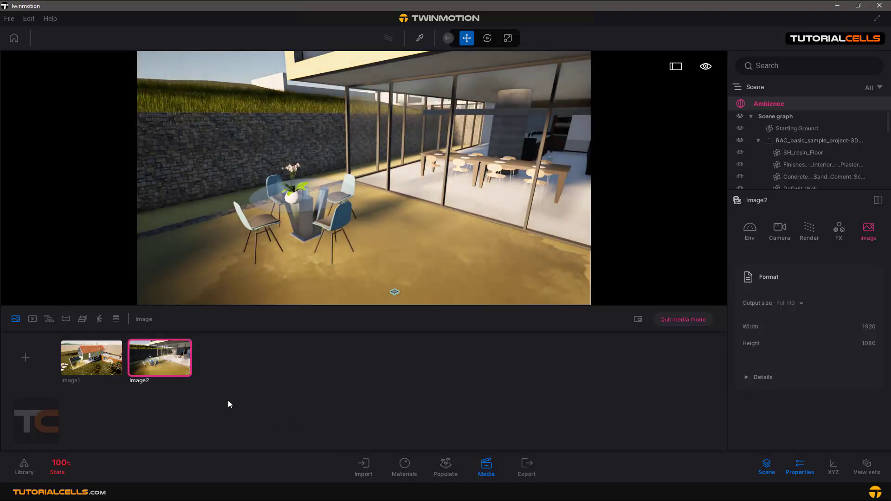
# Set the time of day of Image2 to 12:10 in its environment settings
pyautogui.moveTo(182, 370)
pyautogui.click(751, 232)
pyautogui.moveTo(828, 301); pyautogui.dragTo(810, 303)
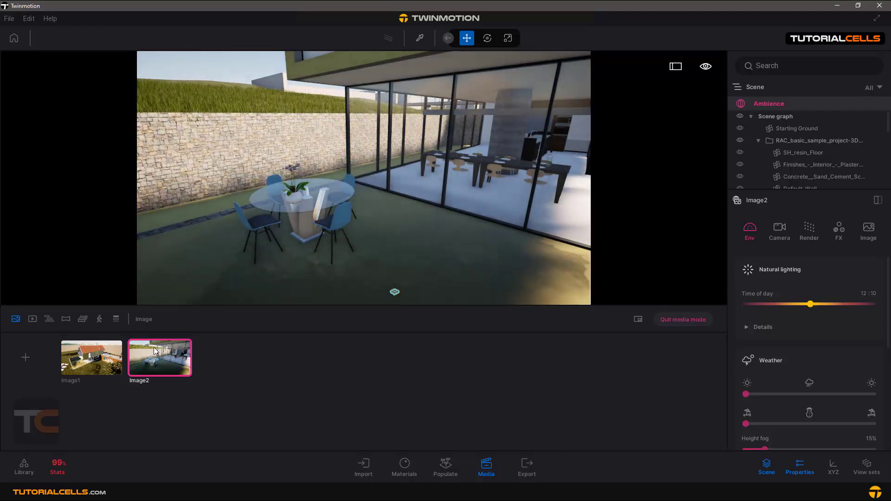
# Switch between Image1 and Image2 to compare their views and natural lighting settings
pyautogui.click(105, 368)
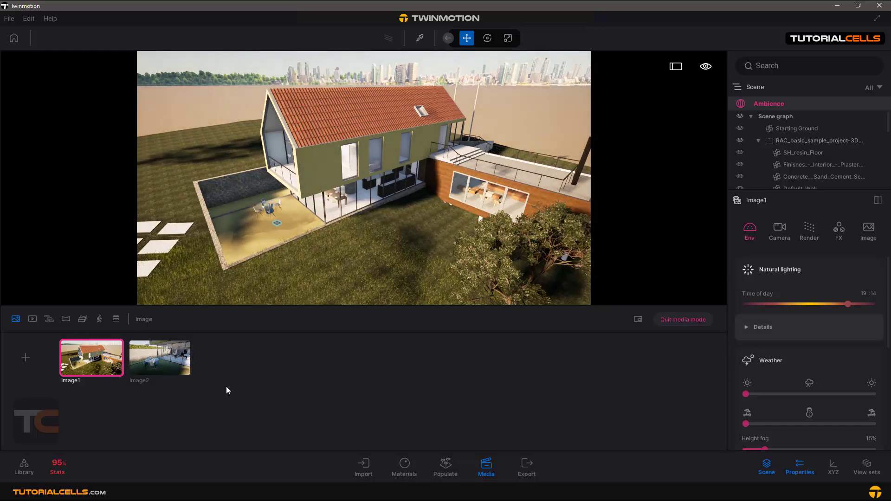
pyautogui.click(174, 366)
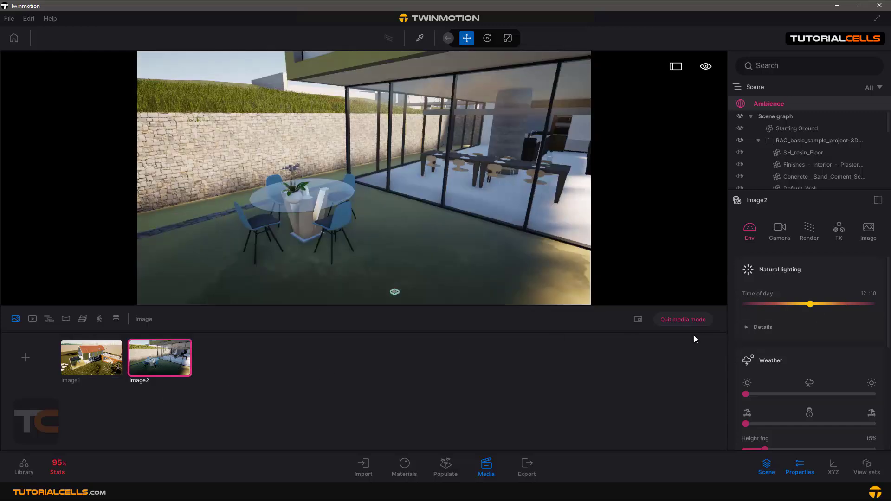
pyautogui.click(90, 358)
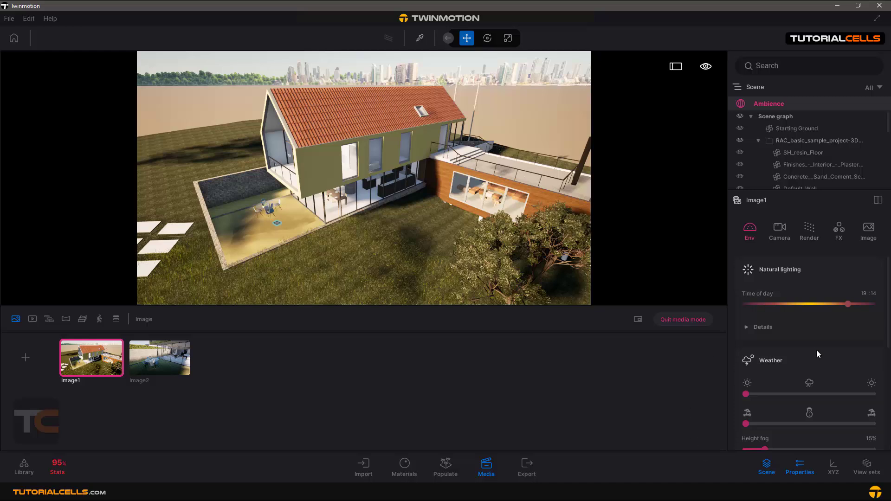
pyautogui.click(175, 366)
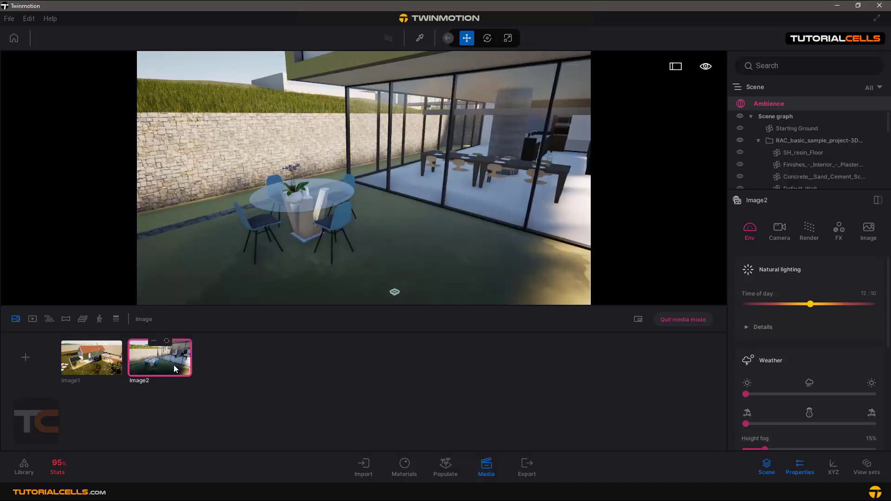
pyautogui.scroll(3, 325, 244)
pyautogui.scroll(-5, 332, 255)
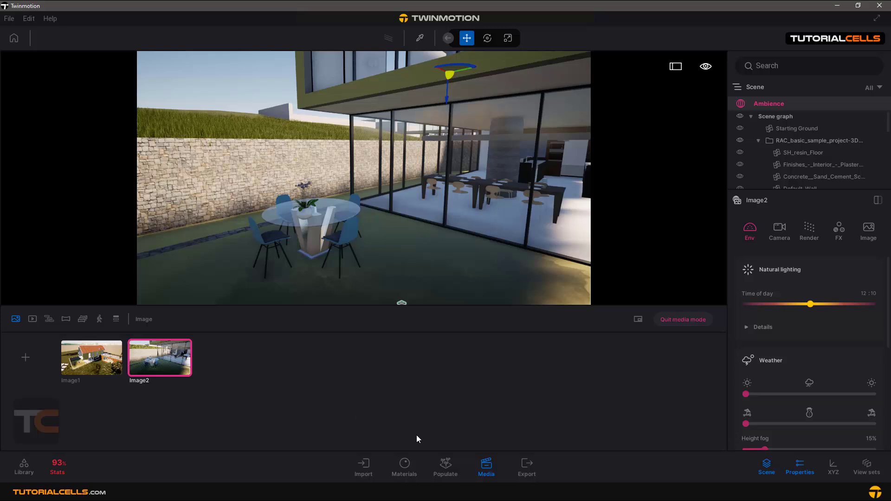
# Examine the image selection for local export and its Real time, Lumen and Path tracer filters
pyautogui.click(527, 467)
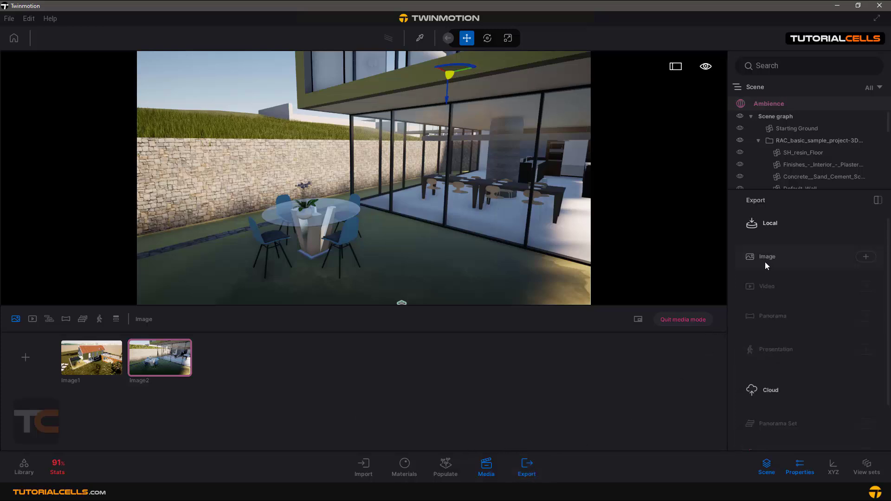
pyautogui.click(863, 259)
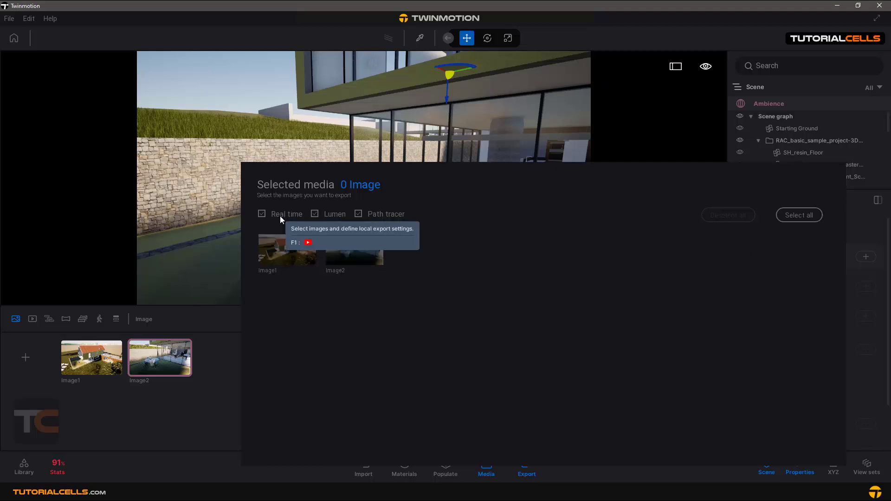
pyautogui.click(662, 145)
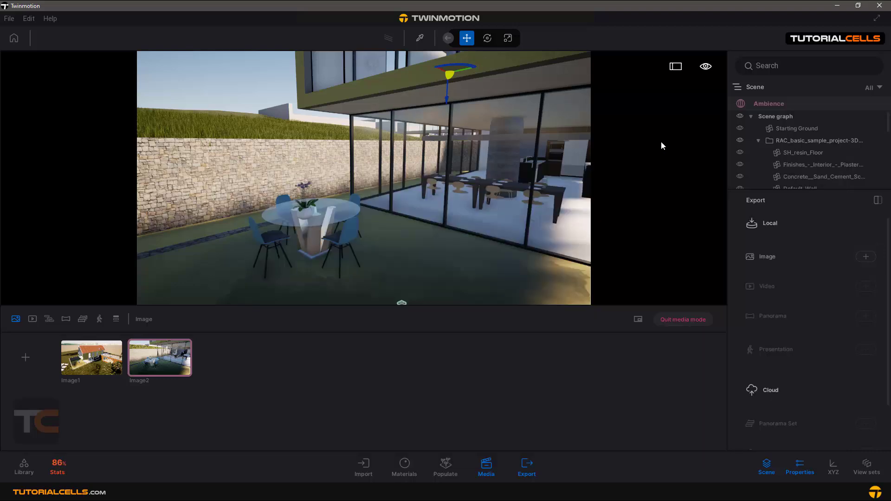
# Examine the render settings of Image2, including the requirements for Lumen global illumination
pyautogui.click(762, 104)
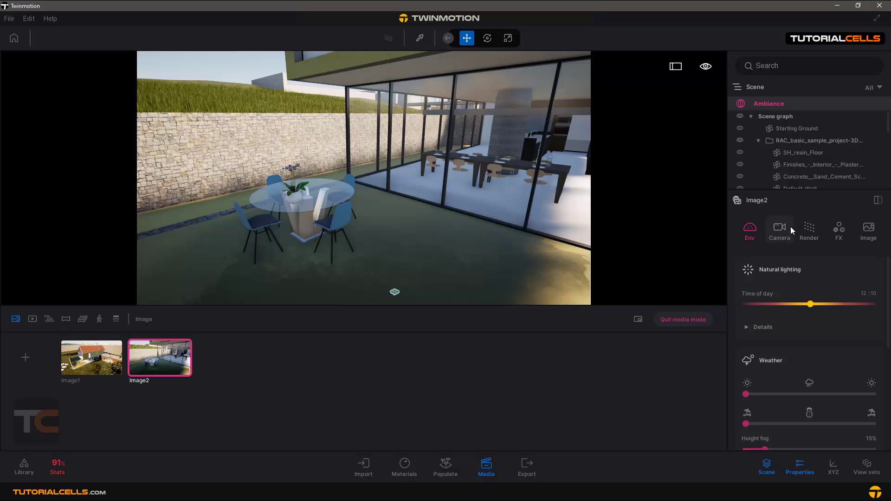
pyautogui.click(810, 229)
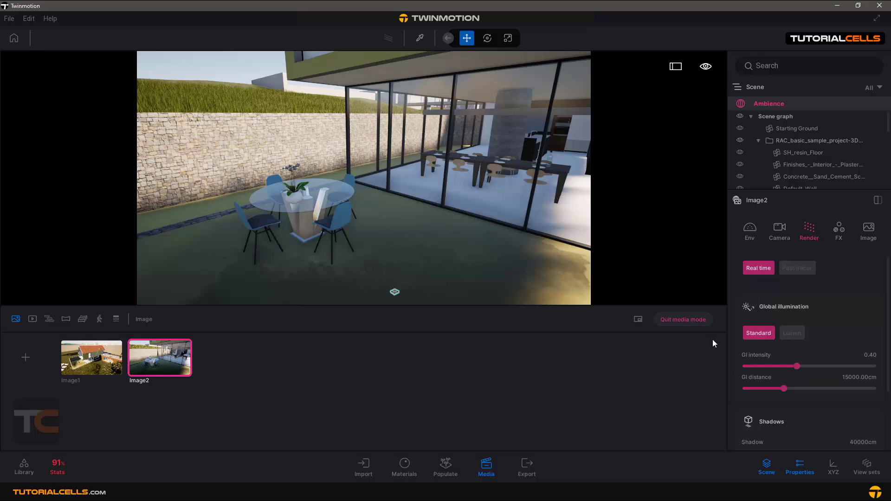
pyautogui.moveTo(790, 336)
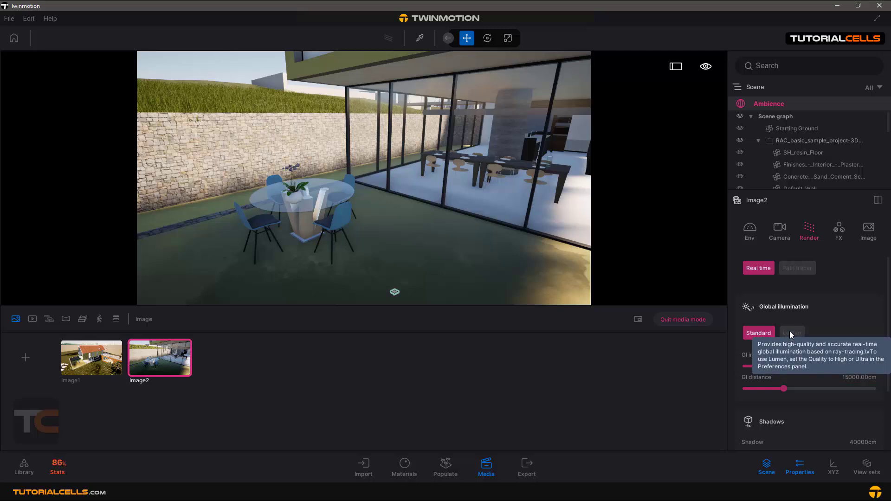
# Quit media mode and review the desktop rendering quality options in the preferences without changing them
pyautogui.click(695, 324)
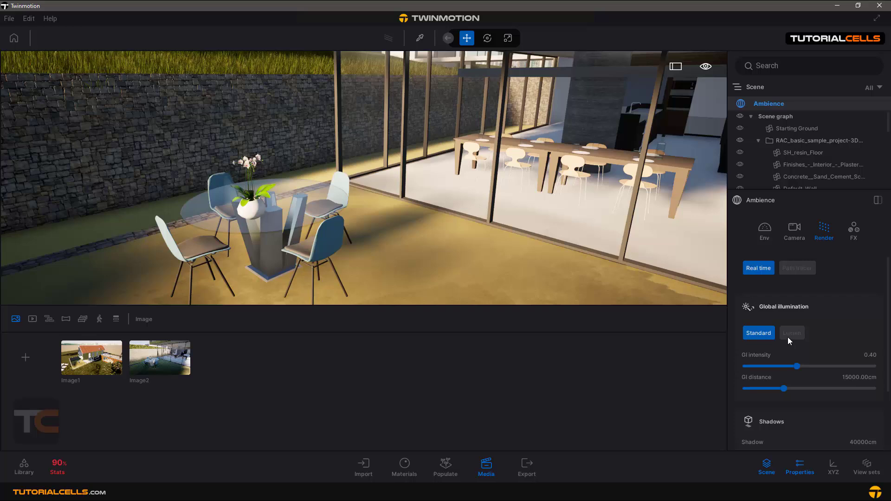
pyautogui.click(29, 20)
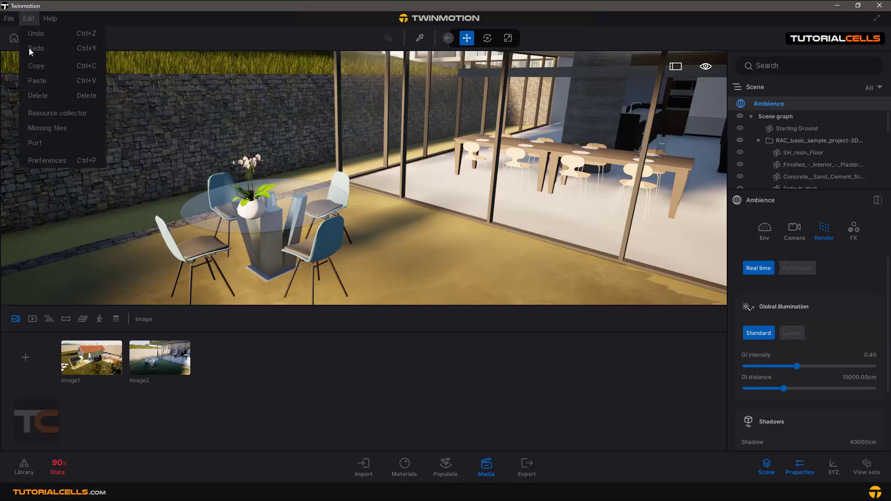
pyautogui.click(60, 160)
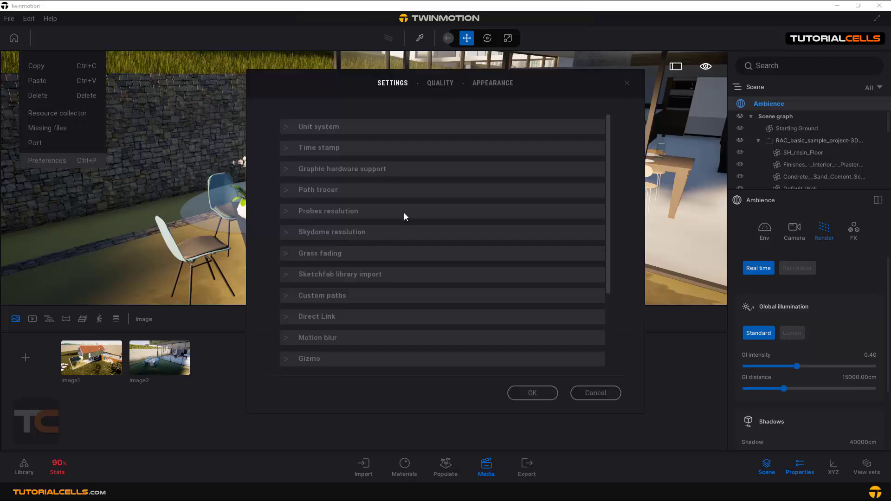
pyautogui.click(450, 83)
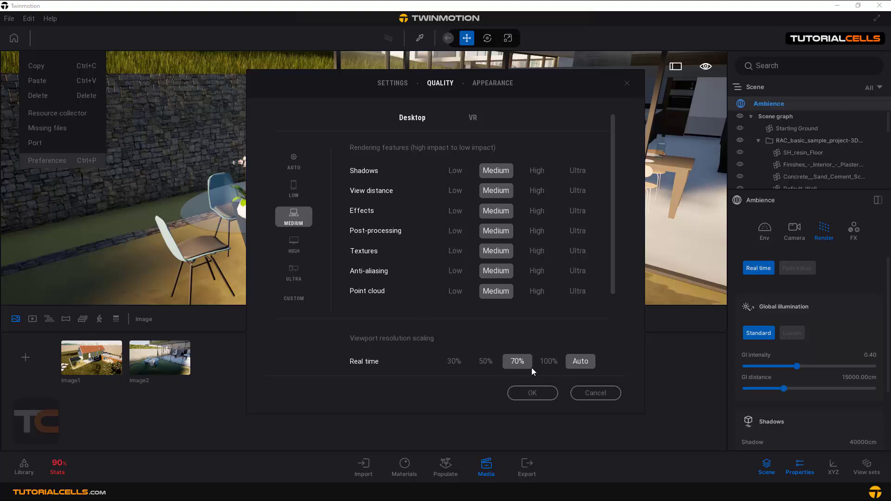
pyautogui.click(580, 393)
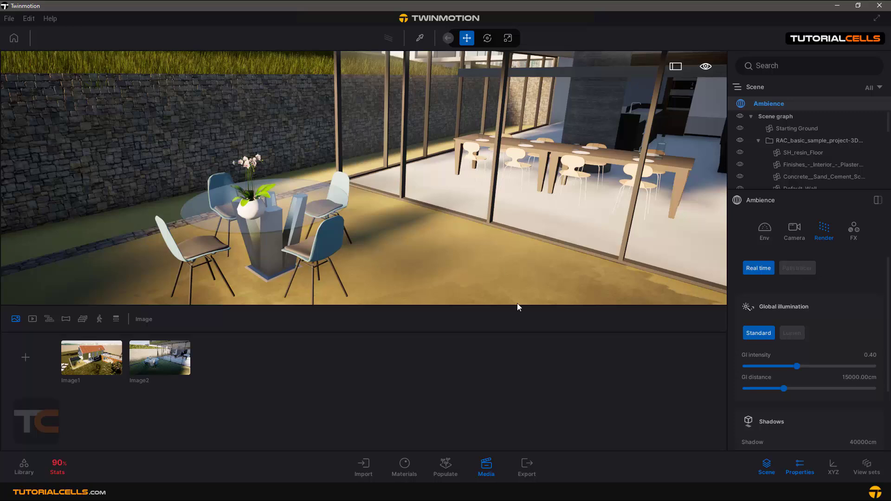
# Select both Image1 and Image2 for local image export
pyautogui.click(519, 464)
pyautogui.click(865, 255)
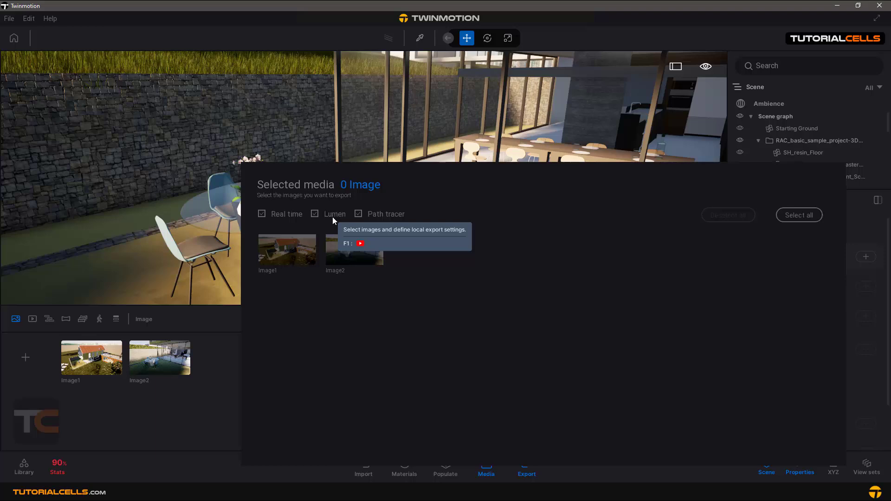
pyautogui.click(301, 215)
pyautogui.click(301, 215)
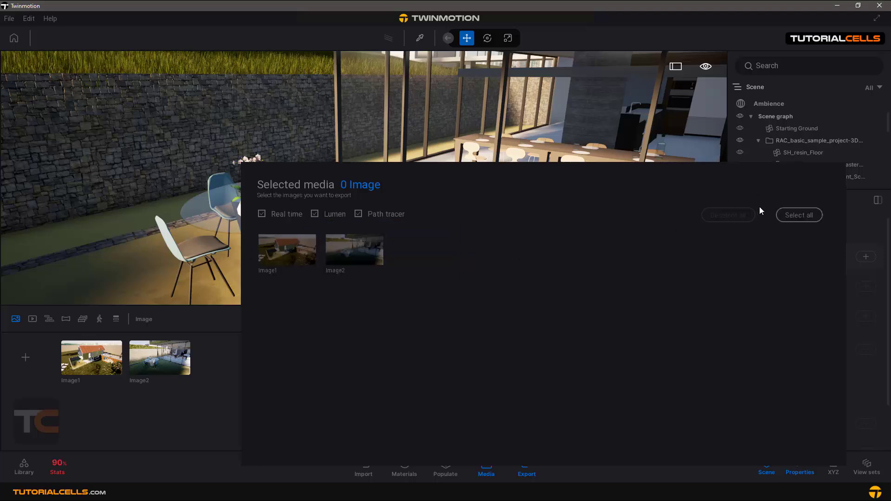
pyautogui.click(803, 216)
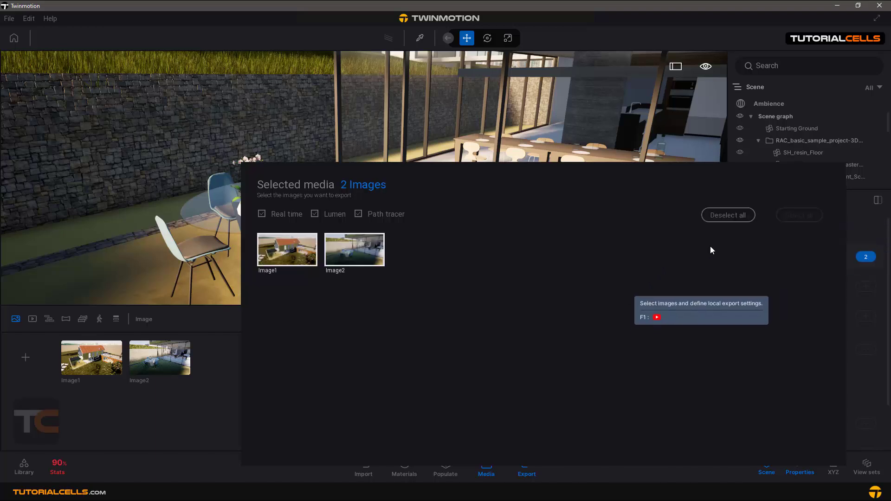
pyautogui.click(861, 287)
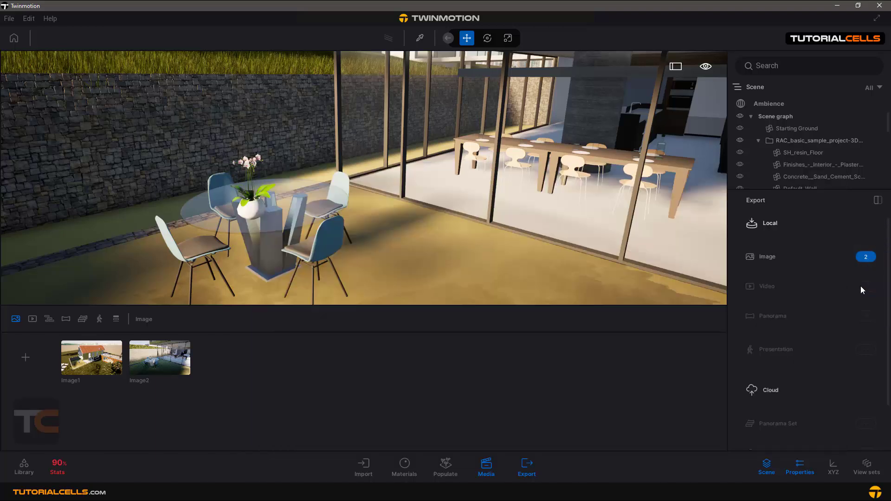
# Expand the image export settings and review the file formats, motion blur, render layers and refinement options
pyautogui.click(773, 257)
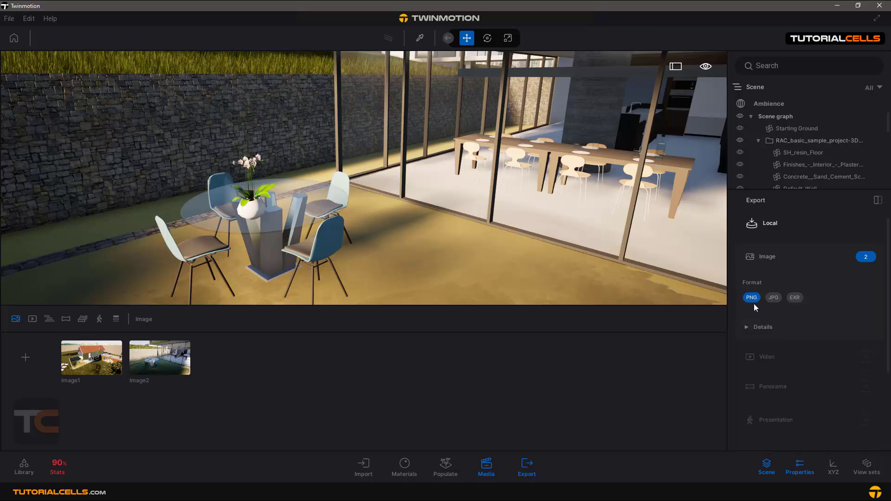
pyautogui.click(795, 328)
pyautogui.scroll(-1, 813, 345)
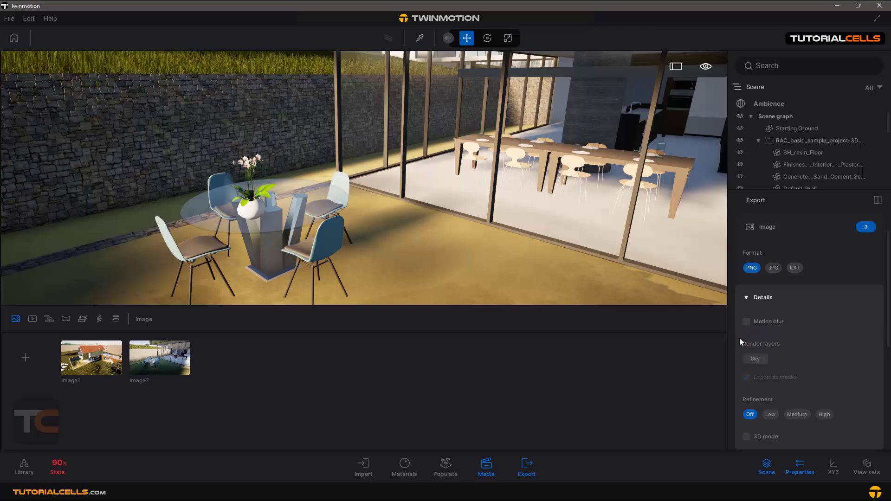
pyautogui.click(764, 325)
pyautogui.scroll(-5, 418, 194)
# Add a third still image framing the timber-clad wing, trees and skyline, and quit media mode
pyautogui.moveTo(411, 176)
pyautogui.mouseDown(button='right')
pyautogui.moveTo(325, 188)
pyautogui.moveTo(520, 188)
pyautogui.moveTo(407, 173)
pyautogui.mouseUp(button='right')
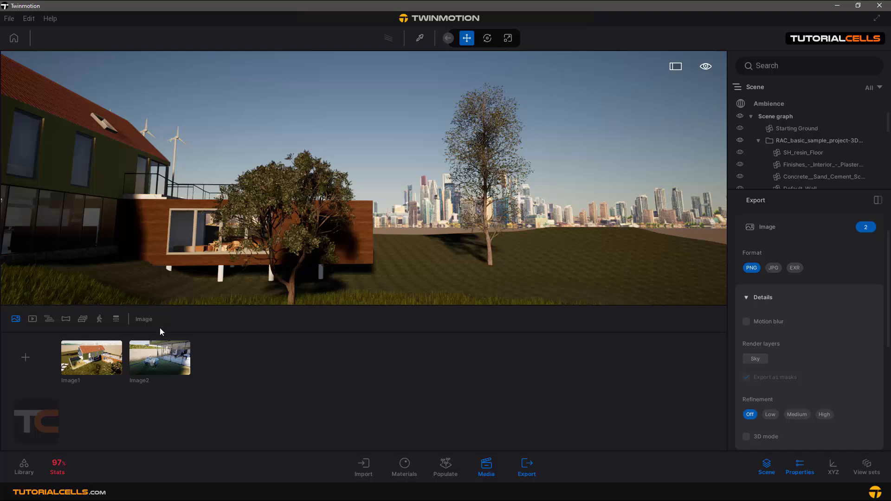
pyautogui.click(25, 358)
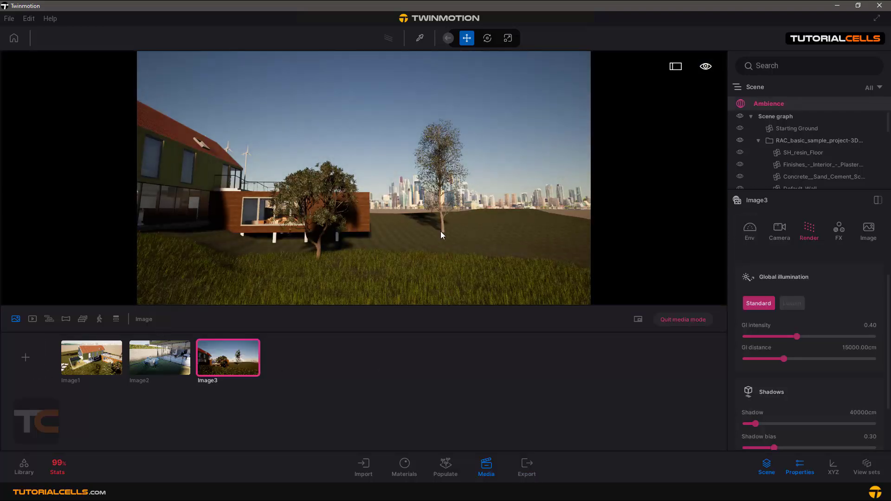
pyautogui.click(674, 322)
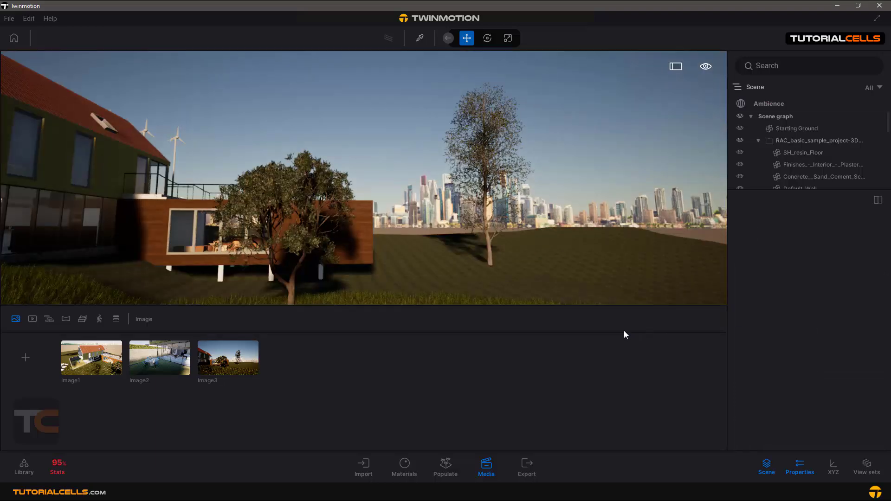
# Enable the Layer ID of the tall Balsam poplar in front of the skyline, using layer 1
pyautogui.click(491, 255)
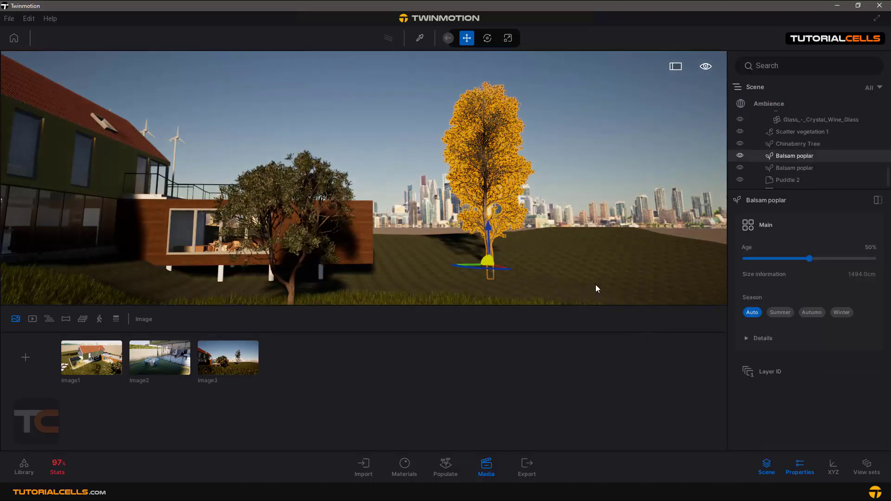
pyautogui.click(775, 373)
pyautogui.click(763, 394)
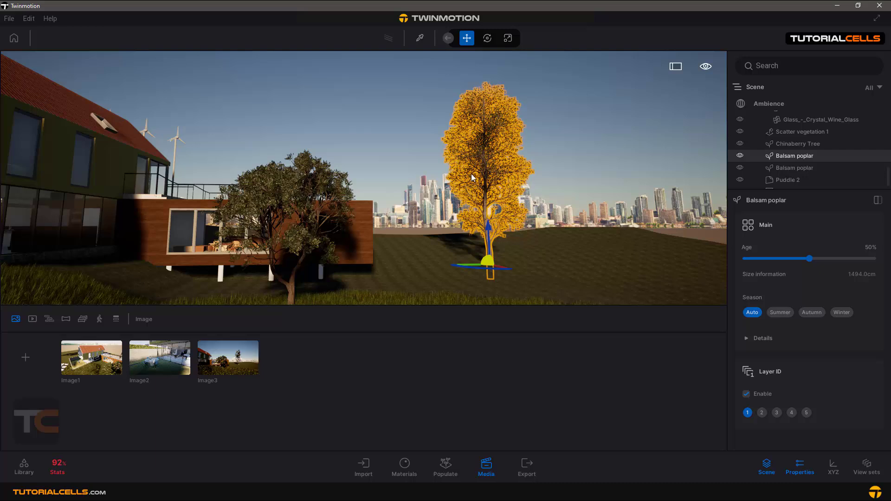
# Enable the Layer ID of the exterior timber cladding and assign it to layer 2
pyautogui.click(372, 253)
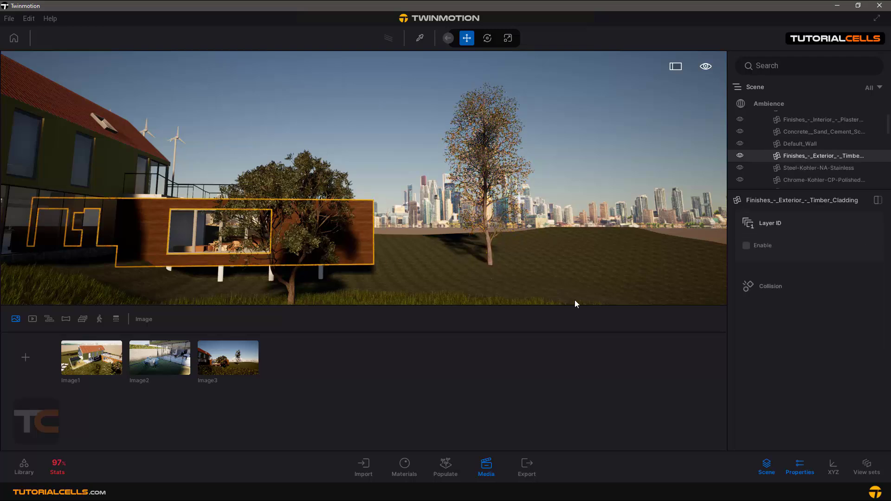
pyautogui.click(767, 245)
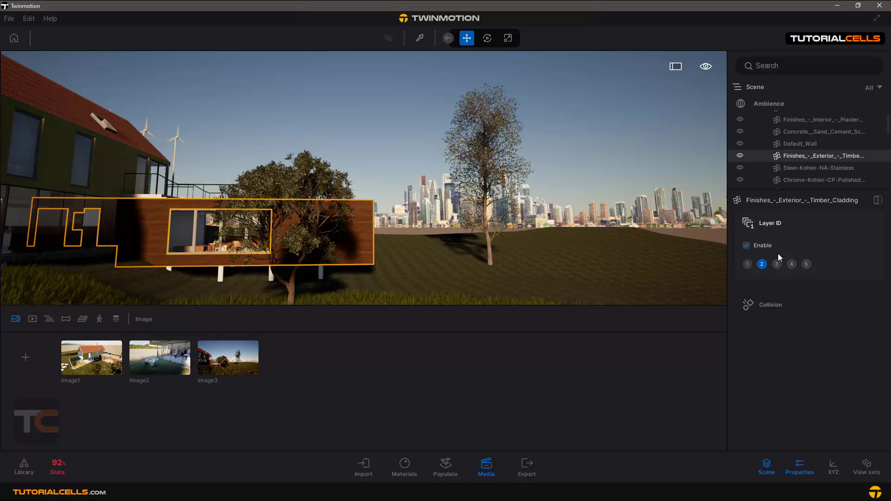
# Enable the Layer ID of the Grass ground surface and assign it to layer 3
pyautogui.click(516, 268)
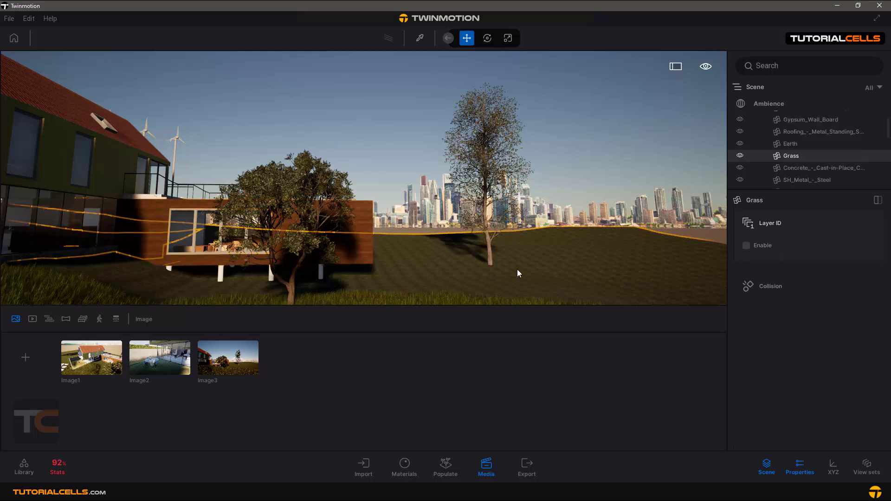
pyautogui.click(761, 244)
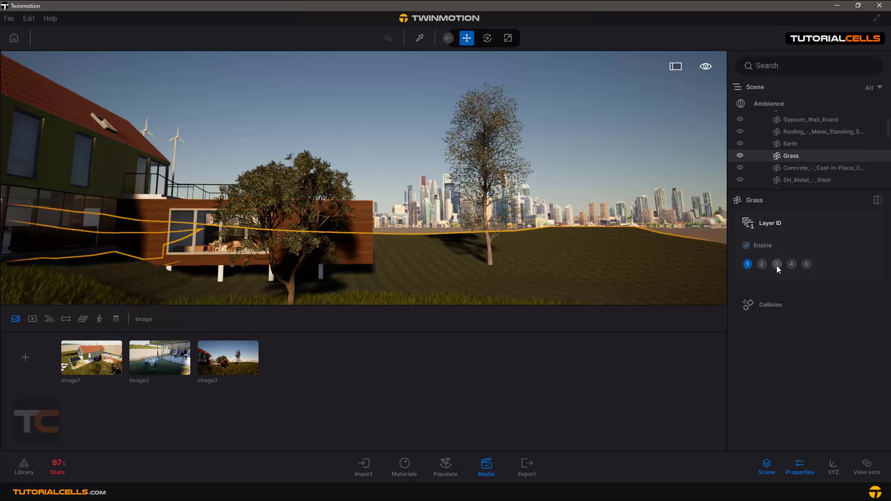
pyautogui.click(776, 264)
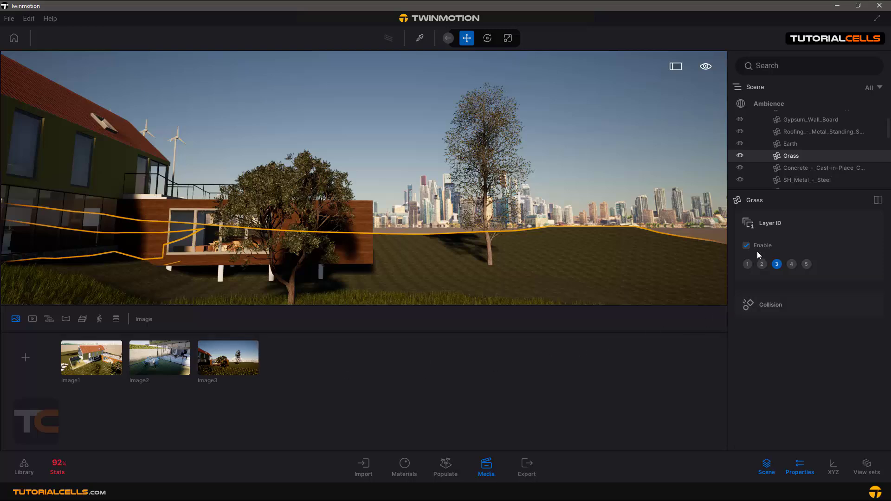
# Open Image3 and enable the Sky, Layer 1, Layer 2 and Layer 3 render layers in the image export settings
pyautogui.click(526, 466)
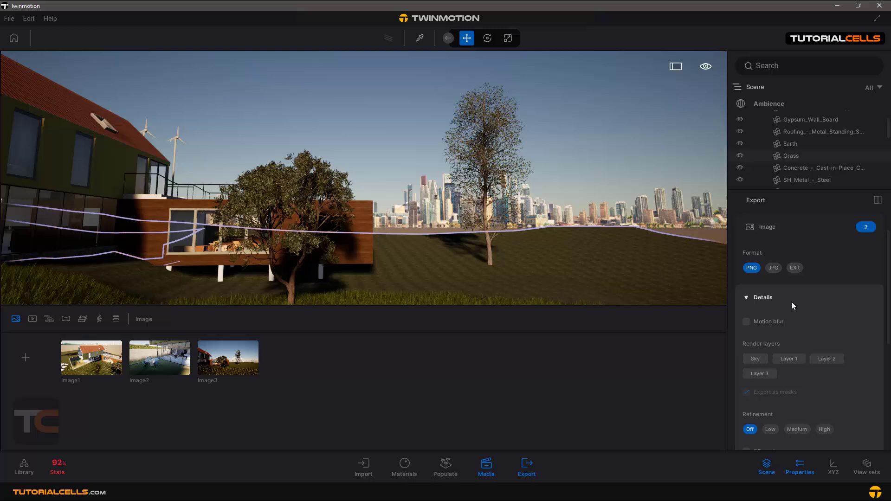
pyautogui.click(224, 369)
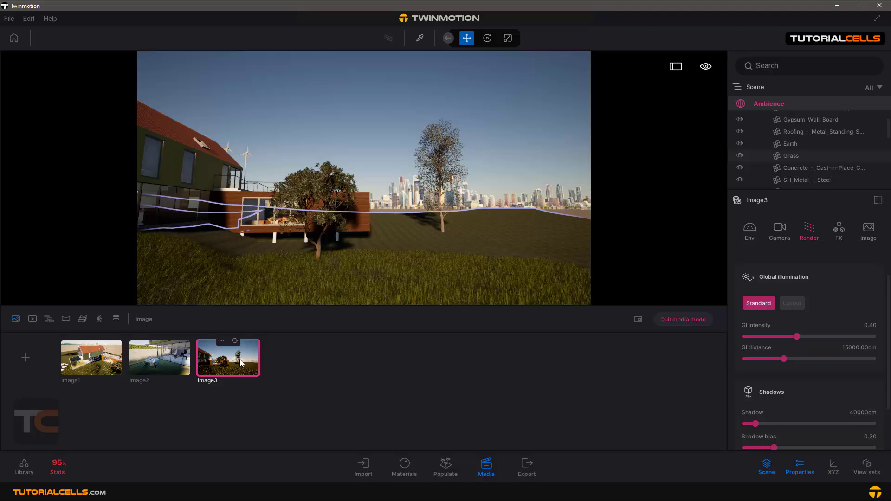
pyautogui.click(529, 474)
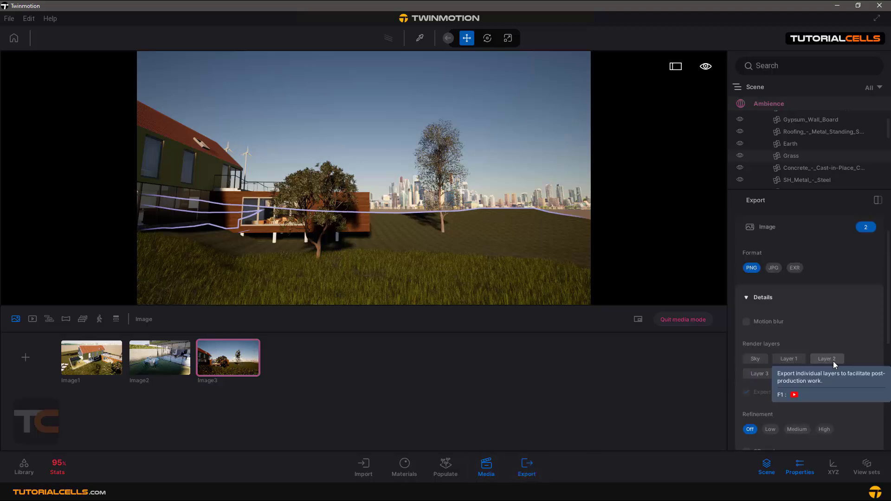
pyautogui.click(760, 361)
pyautogui.click(781, 360)
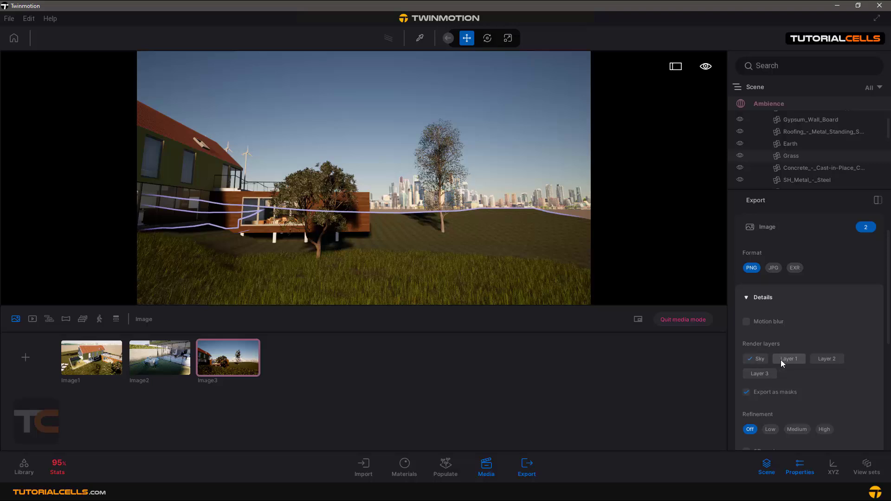
pyautogui.click(824, 359)
pyautogui.click(762, 374)
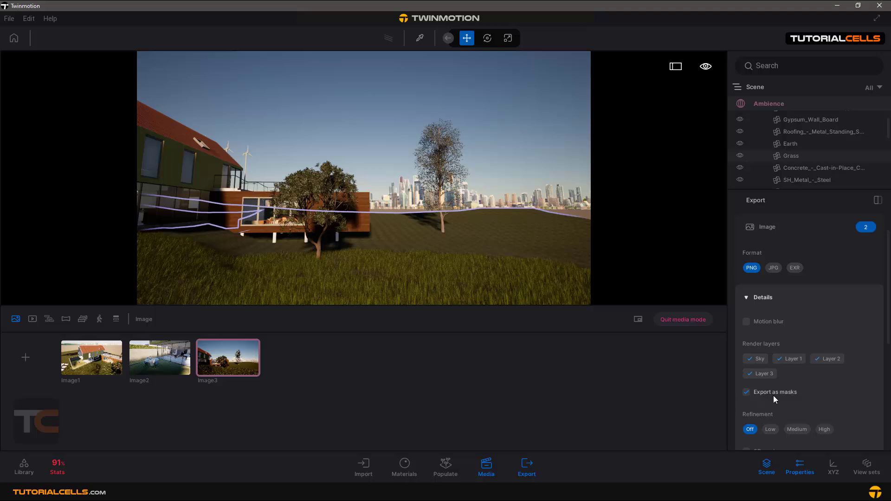
# Review the remaining image export settings and start the export with the Desktop as the destination folder
pyautogui.scroll(-2, 821, 398)
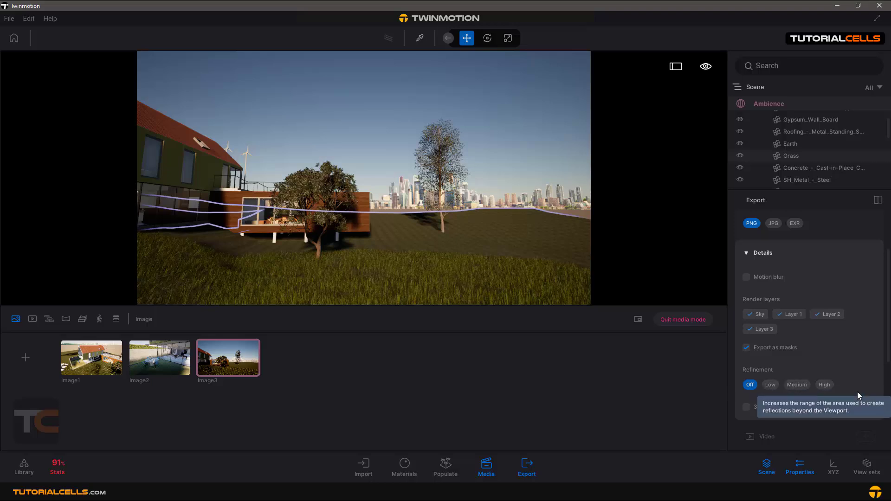
pyautogui.scroll(-2, 794, 399)
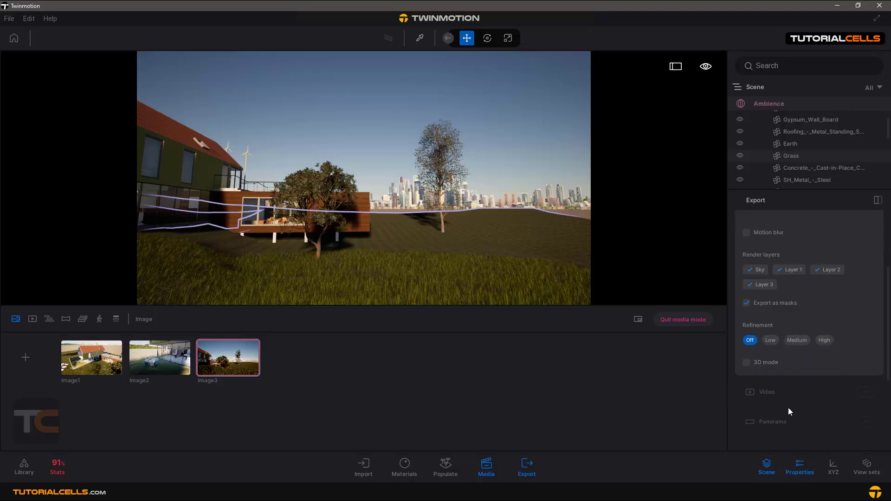
pyautogui.click(770, 363)
pyautogui.scroll(-5, 836, 381)
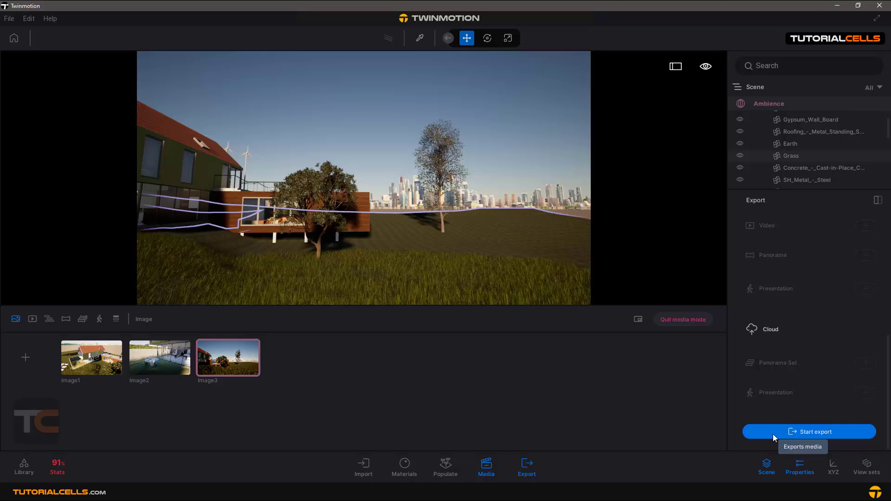
pyautogui.click(773, 434)
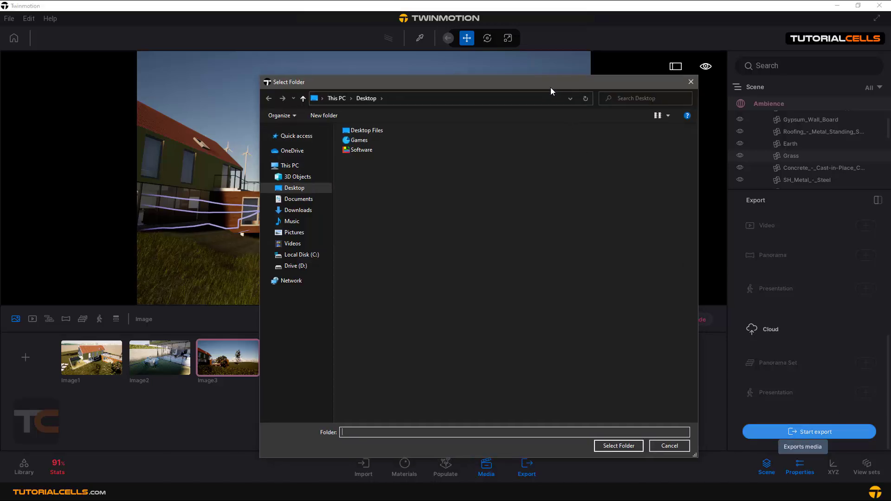
pyautogui.click(628, 439)
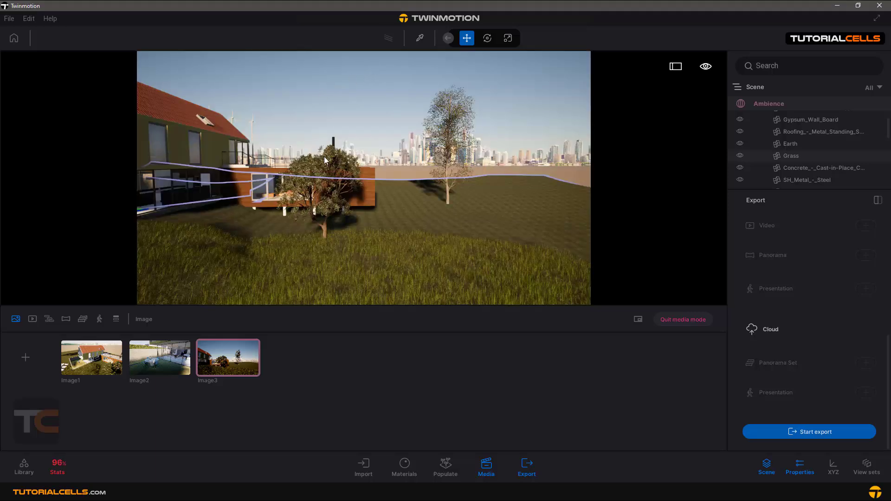
# Create a first video with an opening keyframe framing the whole house, timber wing and trees across the lawn
pyautogui.click(33, 319)
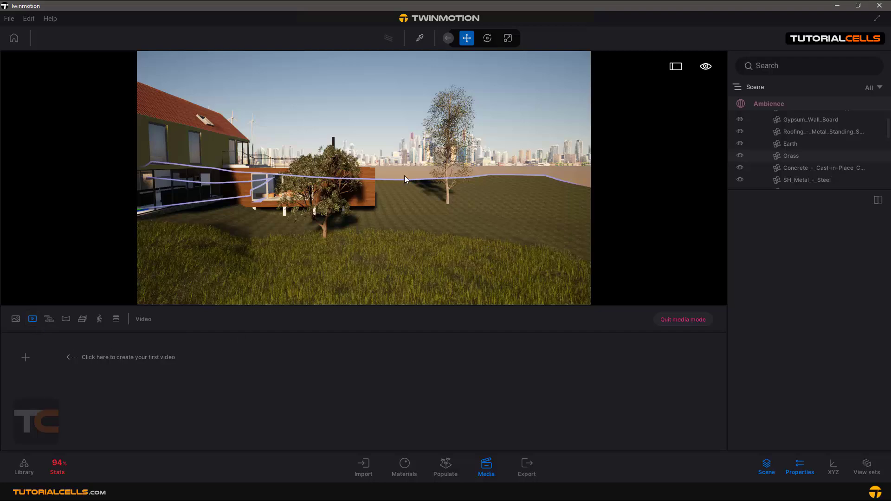
pyautogui.moveTo(436, 188); pyautogui.dragTo(395, 184)
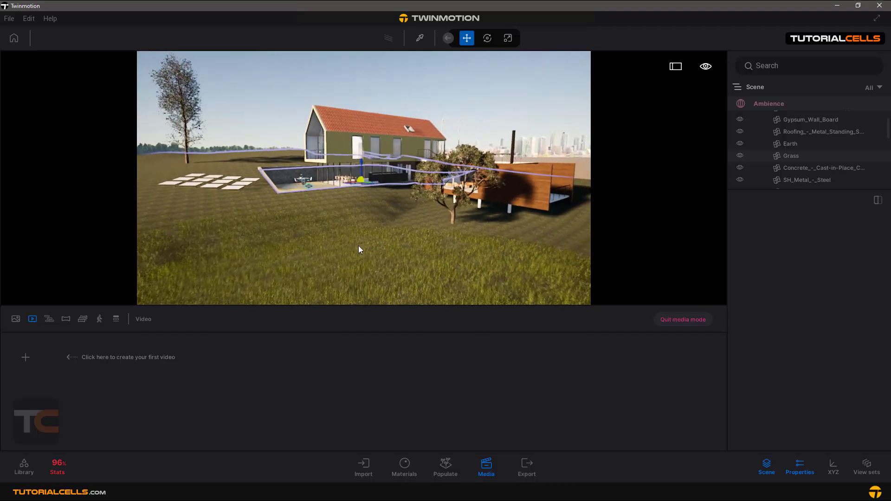
pyautogui.click(26, 362)
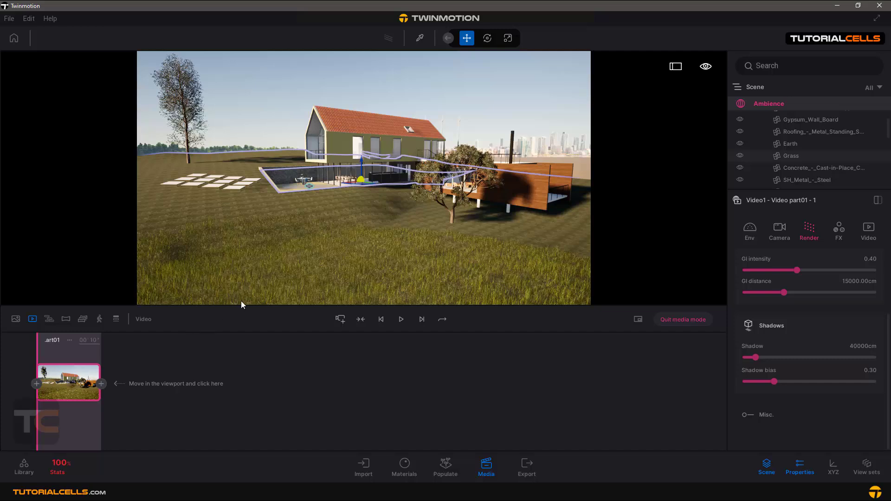
# Fly the camera to the glass table on the sunken terrace and add that view as the video's second keyframe
pyautogui.moveTo(262, 258); pyautogui.dragTo(244, 246)
pyautogui.press('Up')
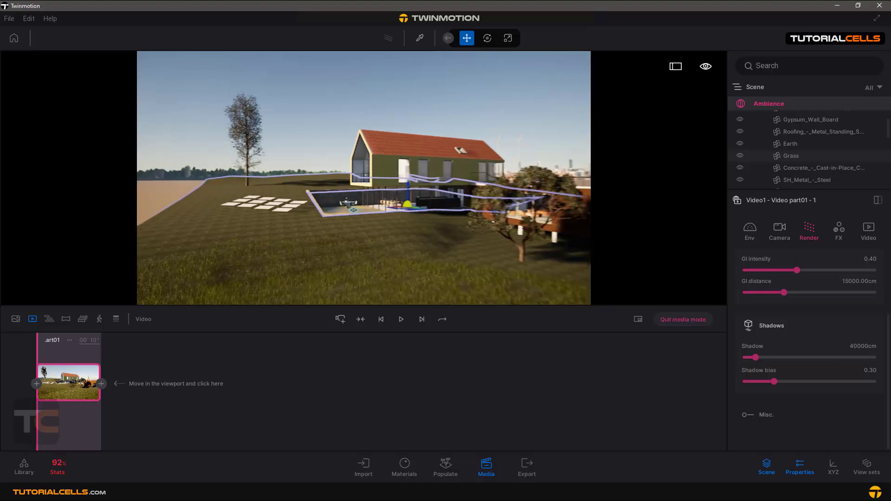
pyautogui.press('Up')
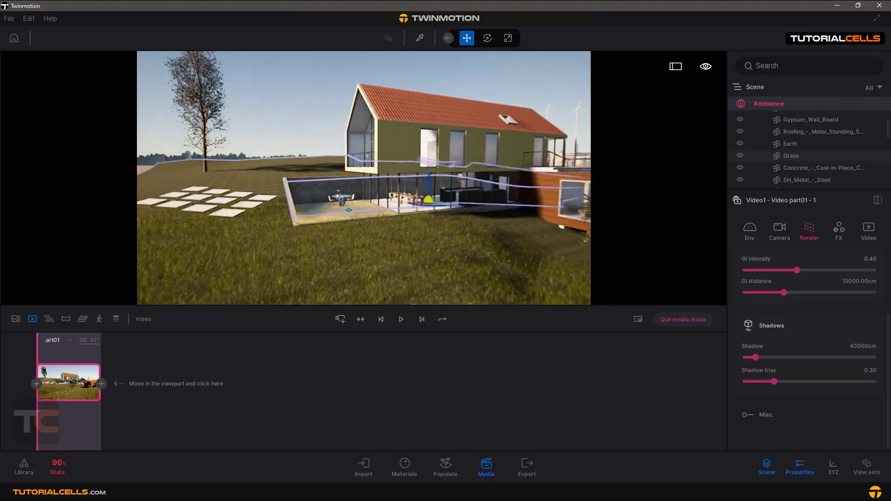
pyautogui.press('Up')
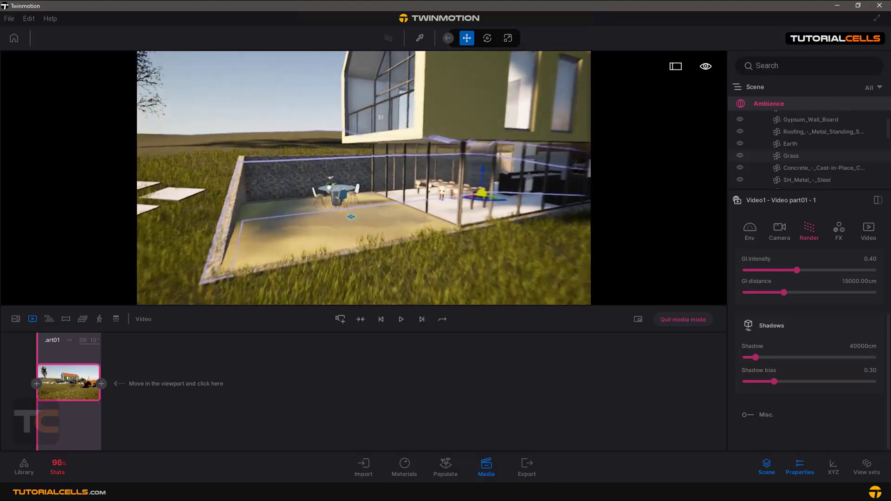
pyautogui.press('Up')
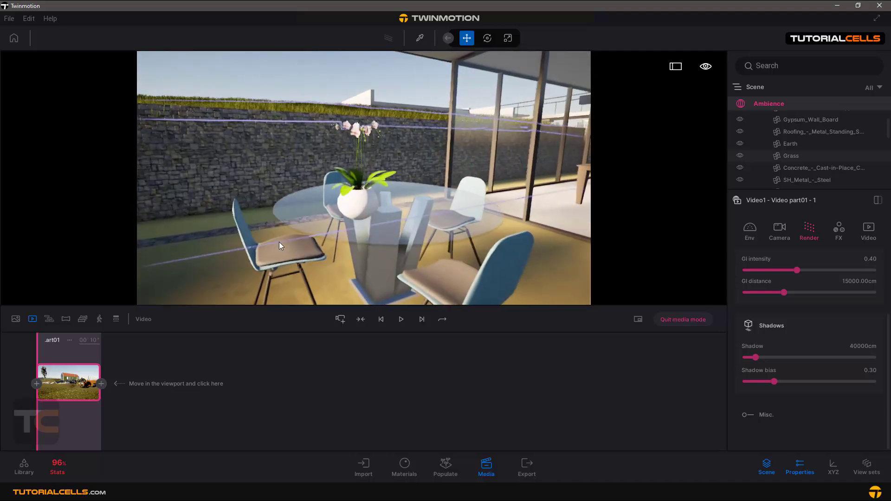
pyautogui.click(101, 385)
pyautogui.moveTo(165, 353); pyautogui.dragTo(204, 340)
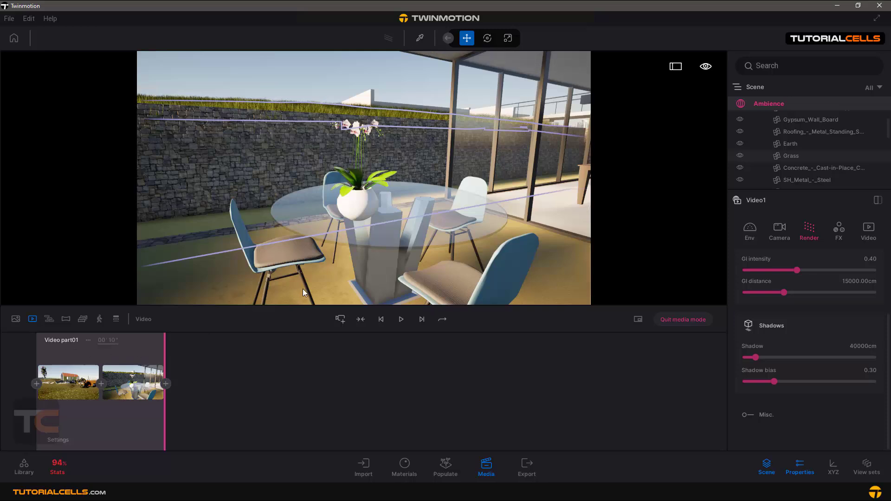
# Step through both keyframes of Video part01, play the camera movement and try the loop playback option
pyautogui.moveTo(310, 296)
pyautogui.mouseDown()
pyautogui.moveTo(297, 321)
pyautogui.moveTo(225, 283)
pyautogui.mouseUp()
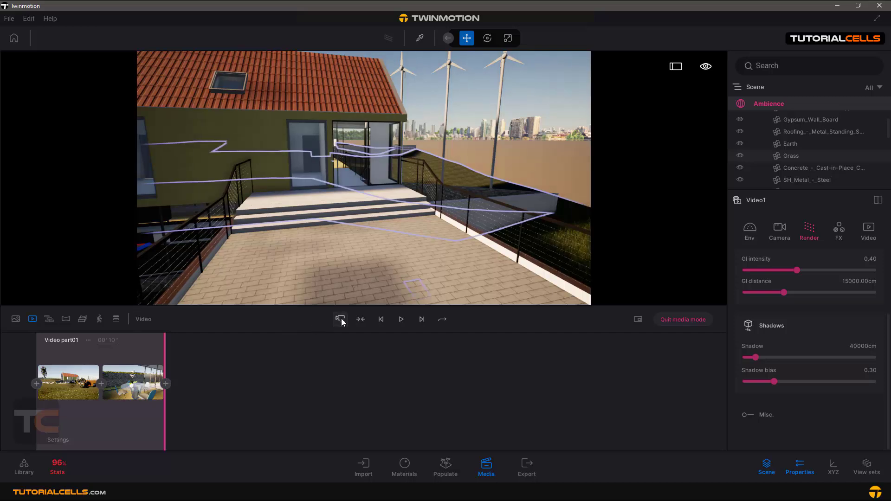
pyautogui.click(382, 320)
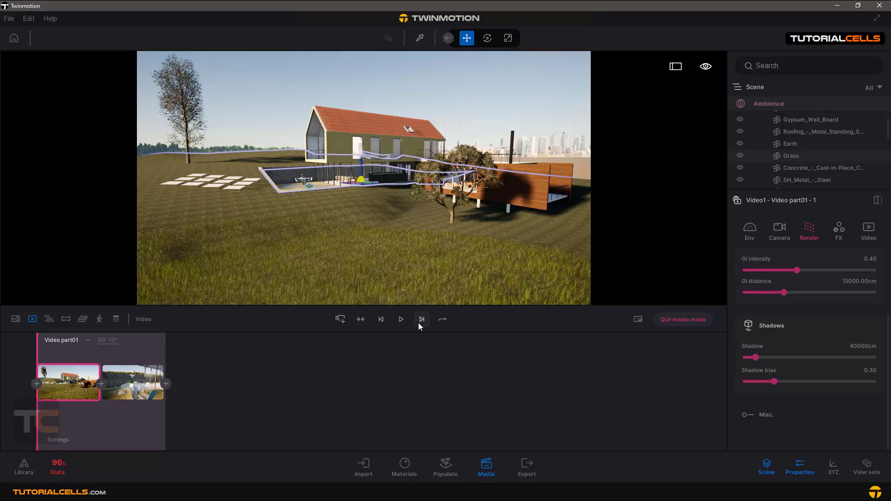
pyautogui.click(420, 320)
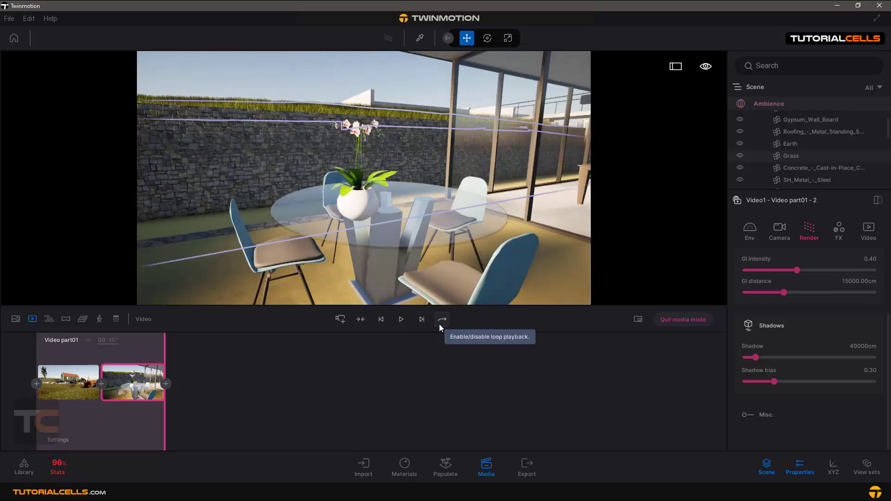
pyautogui.click(402, 321)
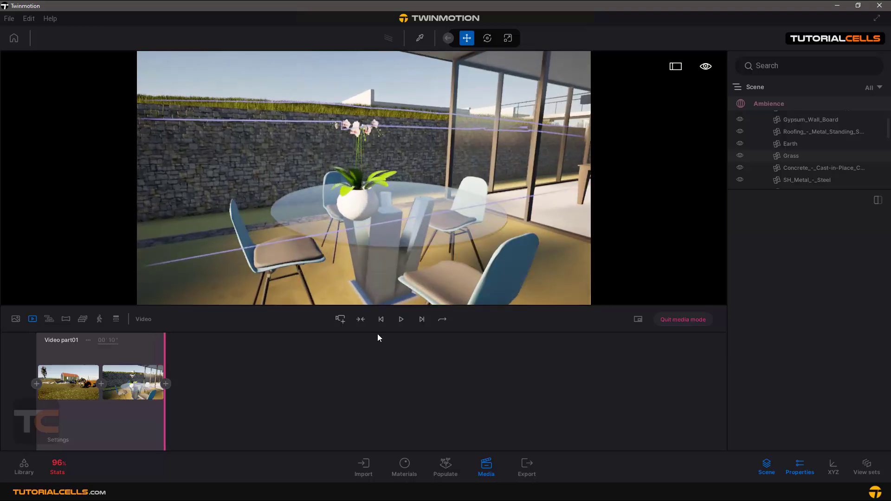
pyautogui.click(442, 320)
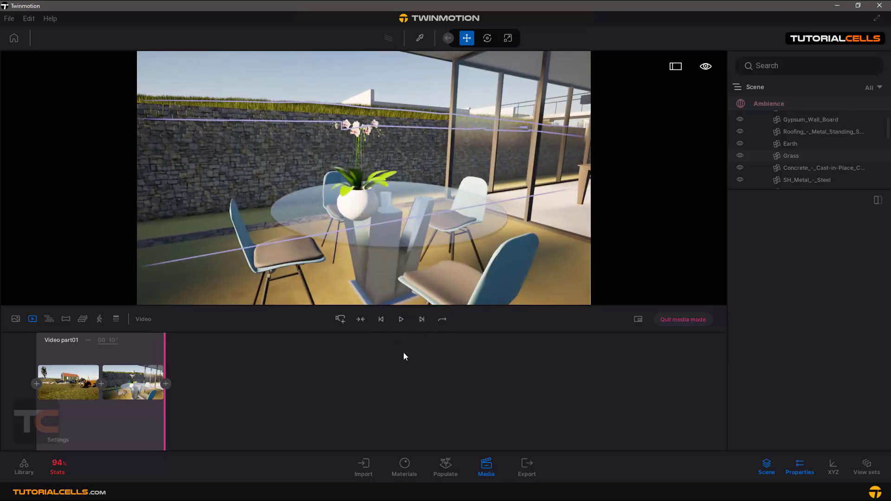
# Set the duration of Video part01 to 5 seconds and play it from the first keyframe
pyautogui.click(382, 319)
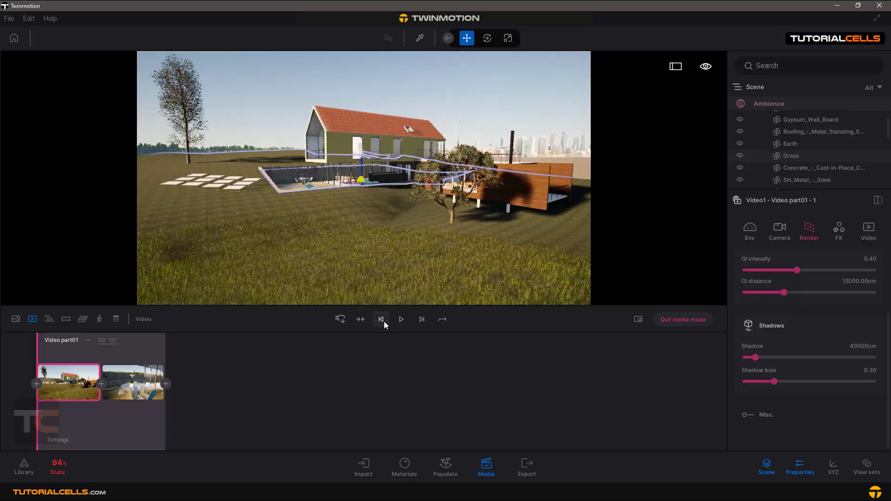
pyautogui.doubleClick(113, 340)
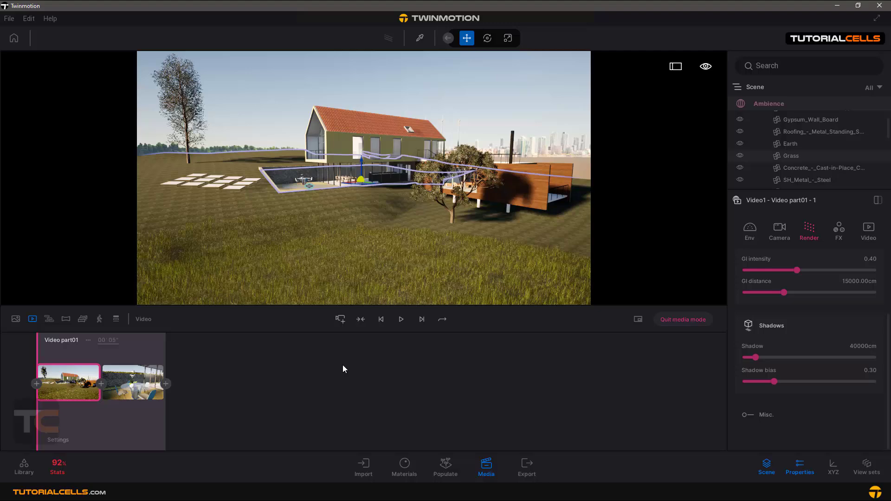
pyautogui.click(402, 318)
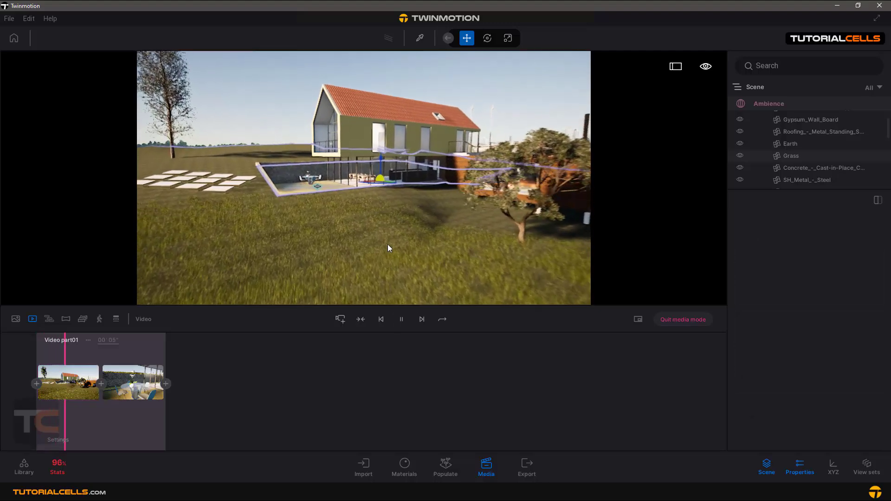
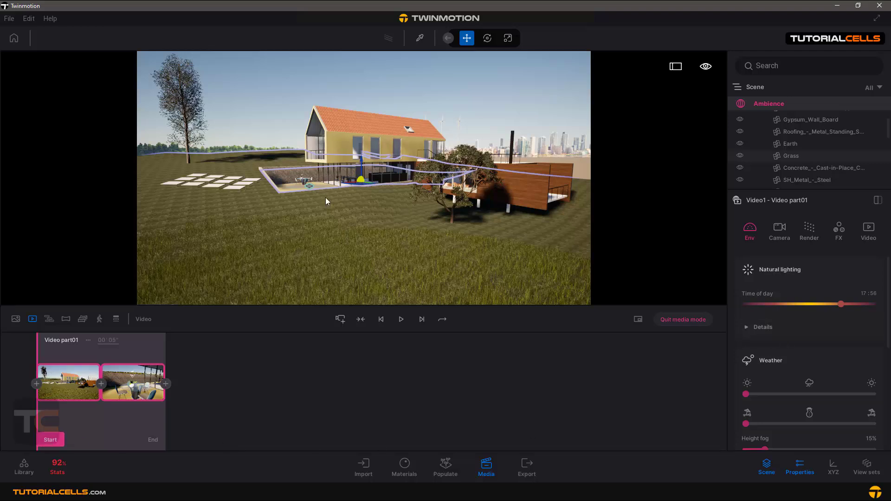
# Set the time of day at the end of Video part01 to 13:23 and play the clip from the start
pyautogui.click(152, 439)
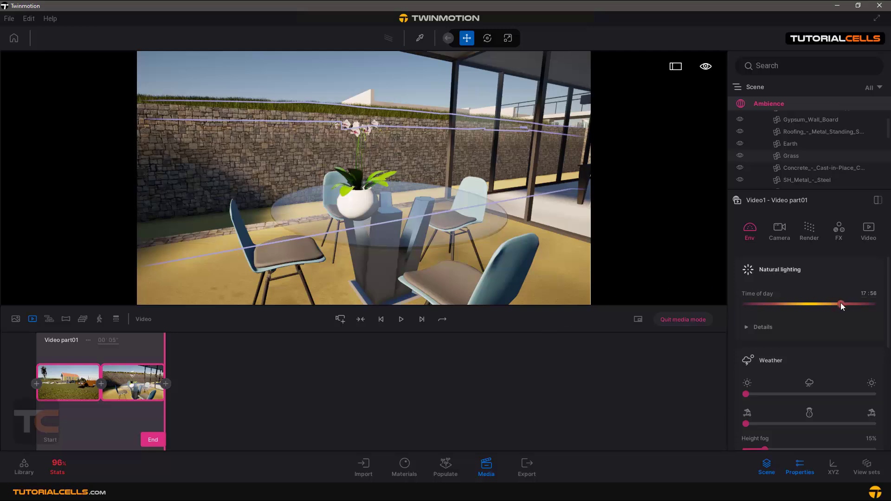
pyautogui.moveTo(840, 304); pyautogui.dragTo(817, 304)
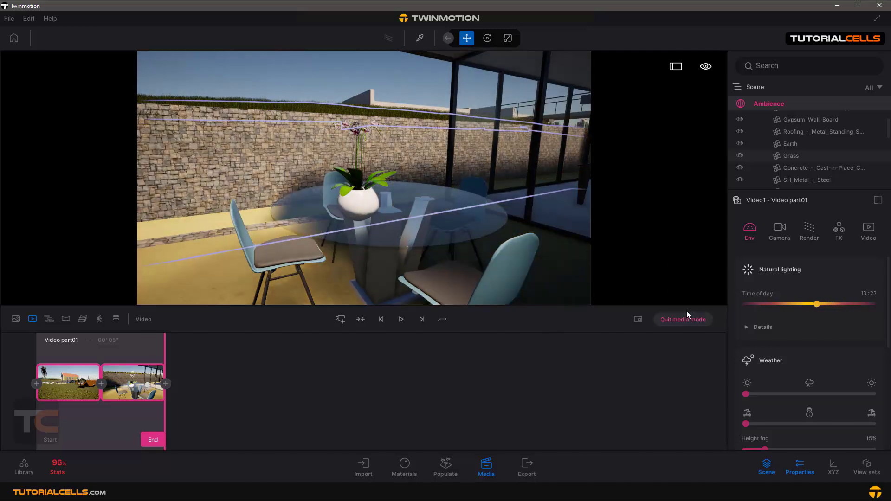
pyautogui.click(379, 321)
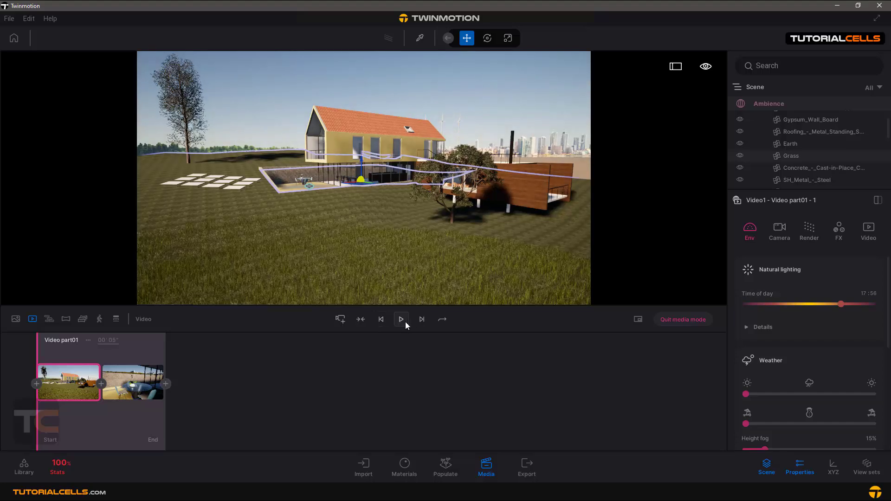
pyautogui.click(405, 322)
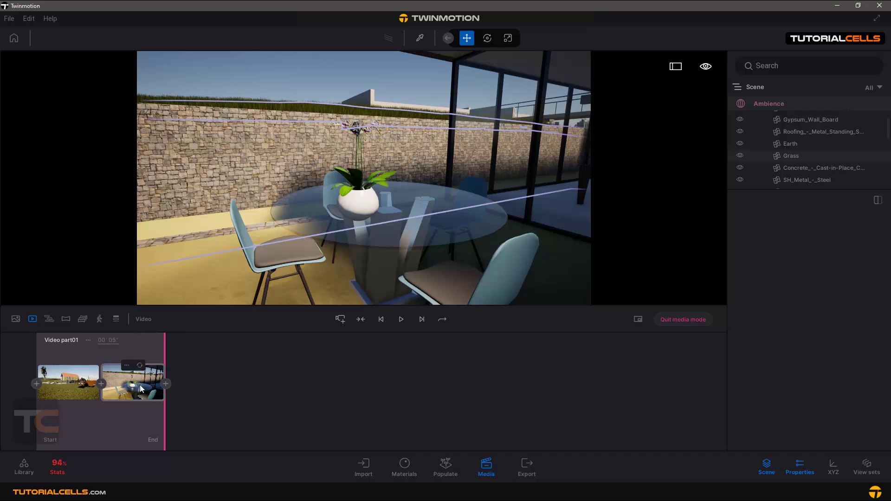
# Remove the separate start and end settings from Video part01 through its options
pyautogui.click(89, 340)
pyautogui.click(103, 241)
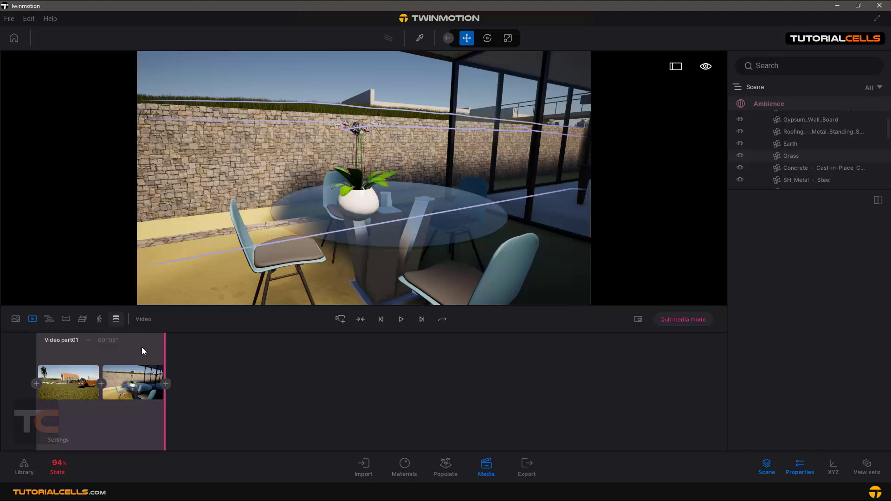
# Copy the ambience of the first keyframe in Video part01 onto its second keyframe and return the playhead to the start
pyautogui.moveTo(163, 347); pyautogui.dragTo(32, 347)
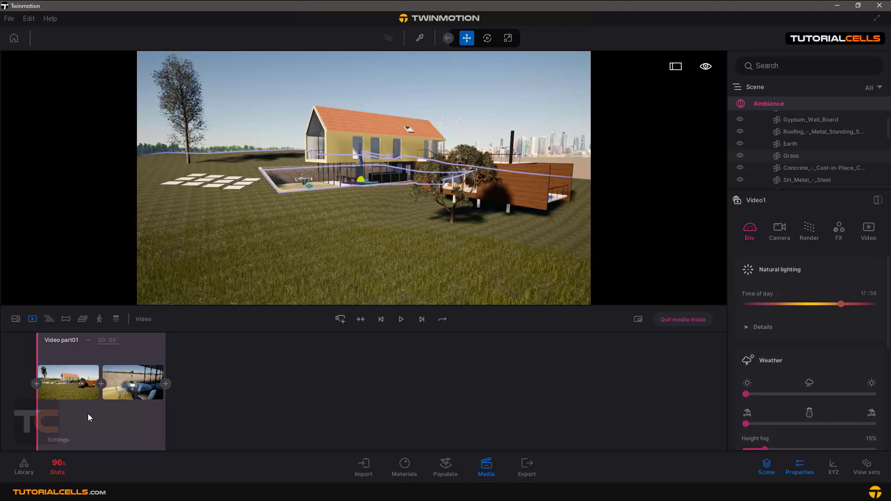
pyautogui.moveTo(126, 389)
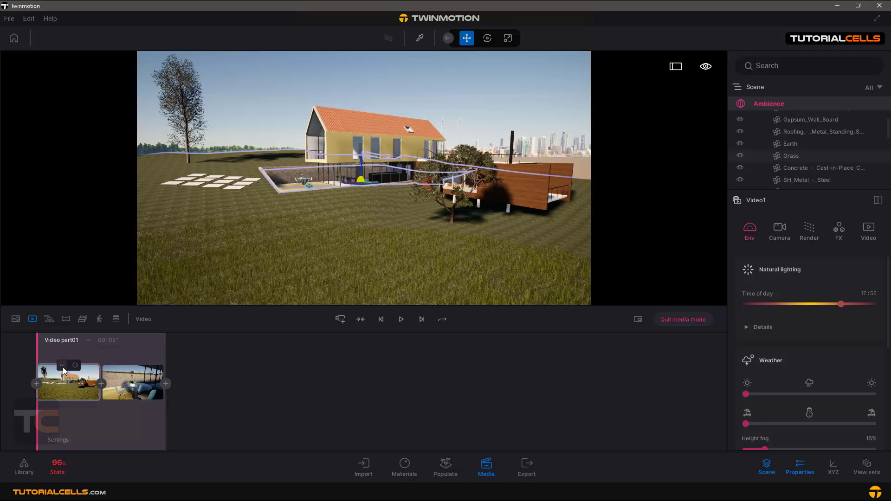
pyautogui.click(62, 365)
pyautogui.click(67, 319)
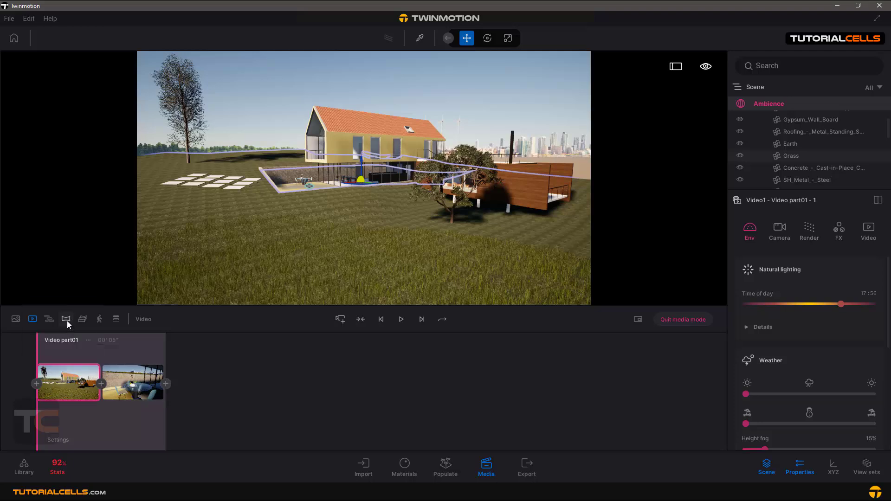
pyautogui.click(128, 366)
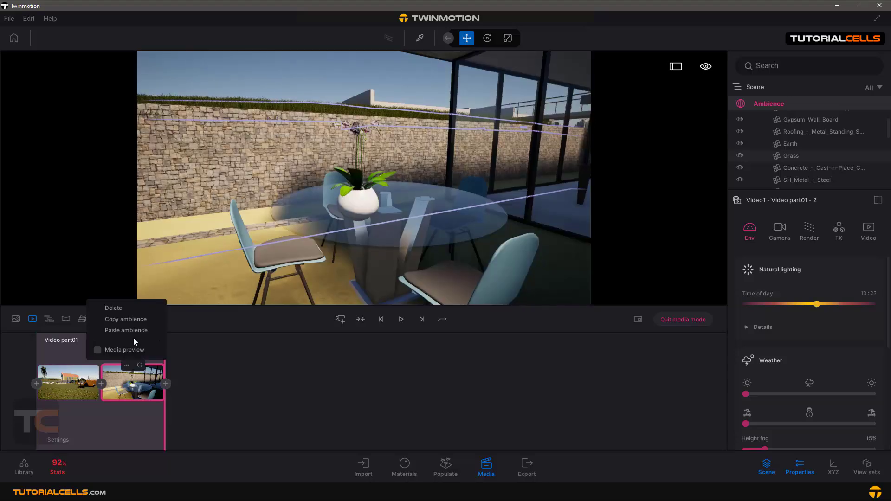
pyautogui.click(135, 331)
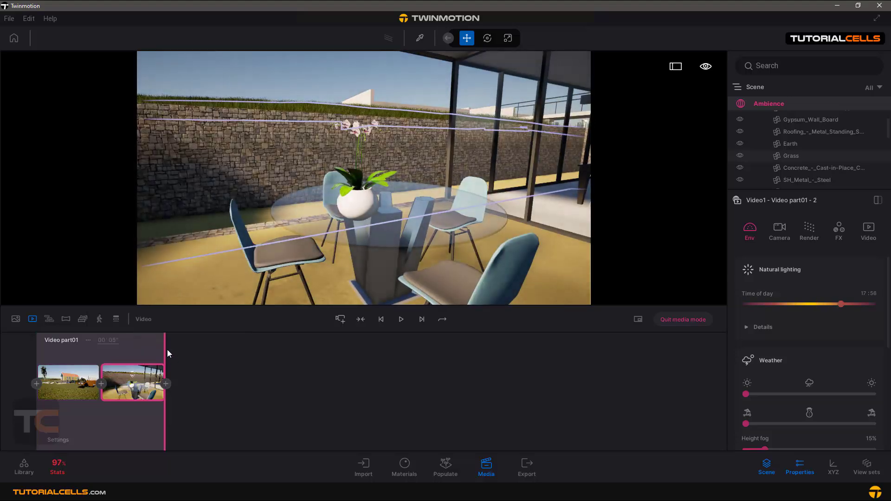
pyautogui.moveTo(163, 349); pyautogui.dragTo(38, 351)
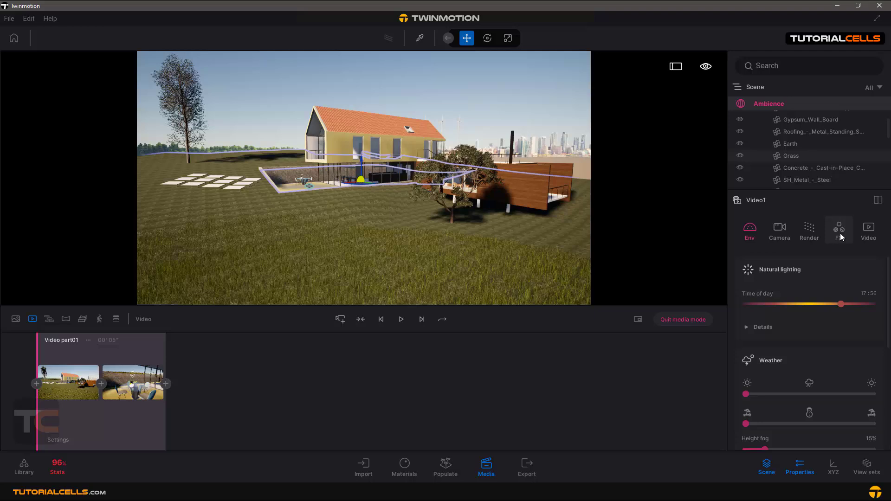
pyautogui.scroll(-5, 795, 330)
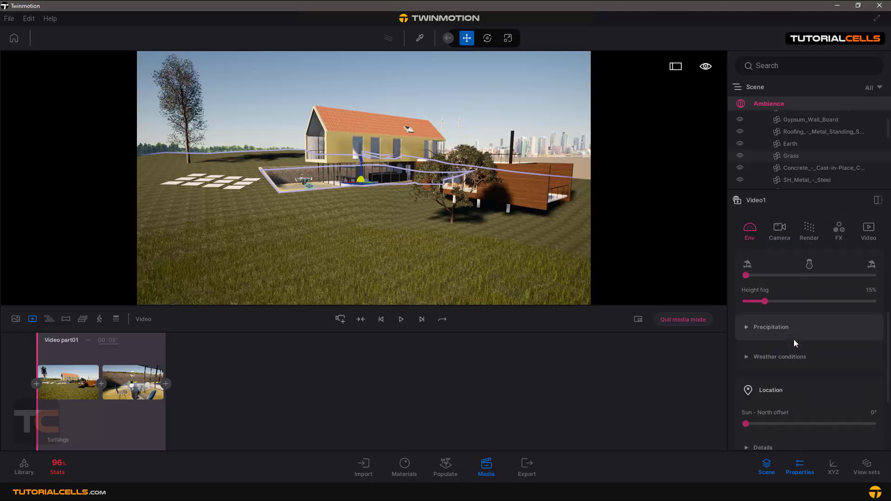
pyautogui.scroll(5, 837, 334)
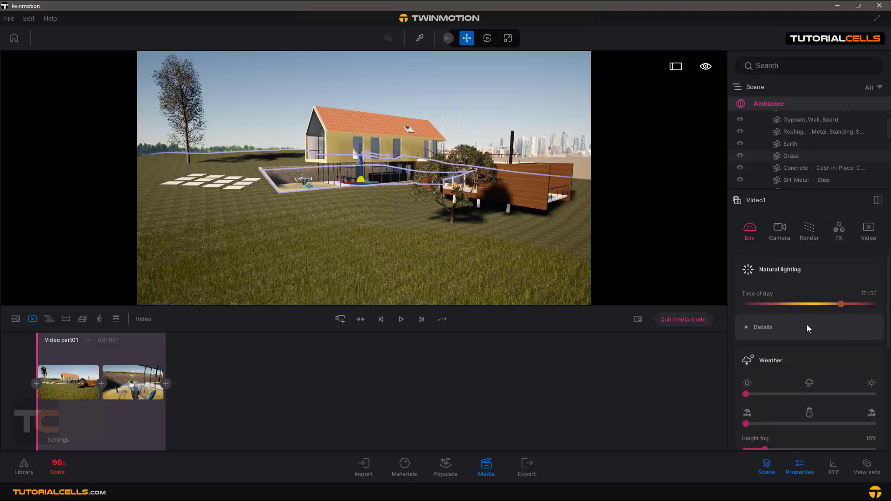
# Add Video part02 with a first keyframe facing the entrance steps and a second one looking over the railing along the house
pyautogui.click(340, 320)
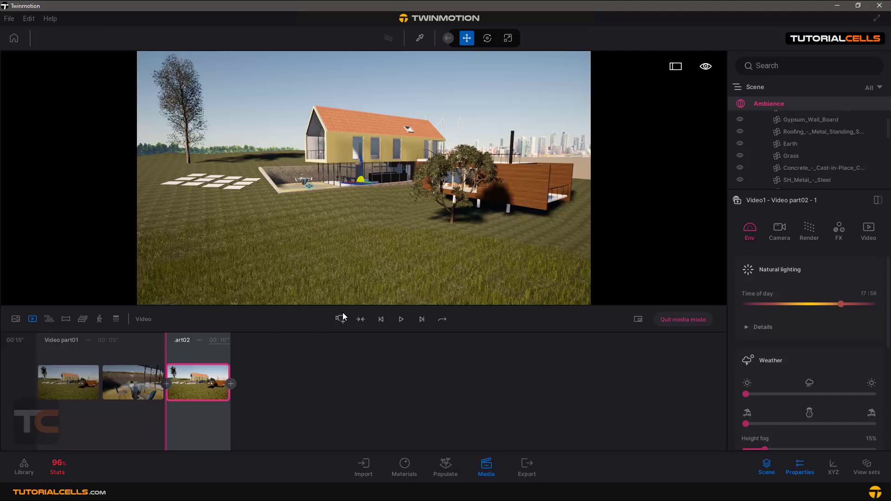
pyautogui.moveTo(478, 146); pyautogui.dragTo(511, 160)
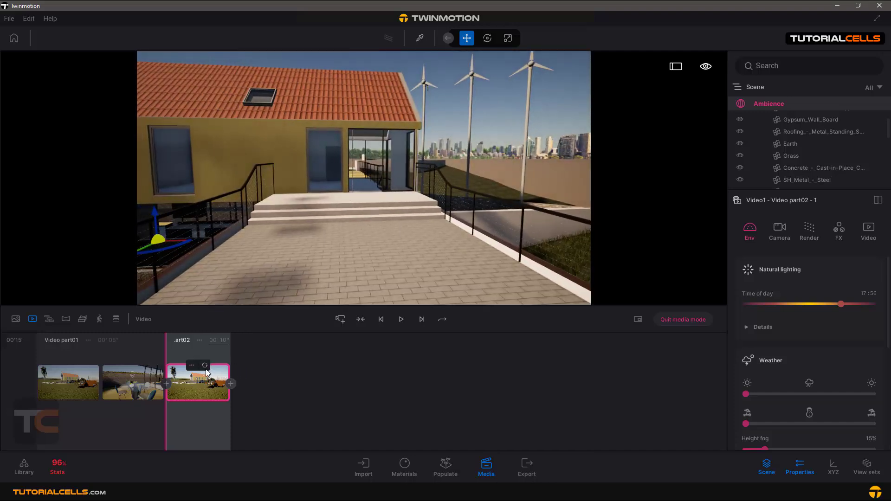
pyautogui.click(206, 368)
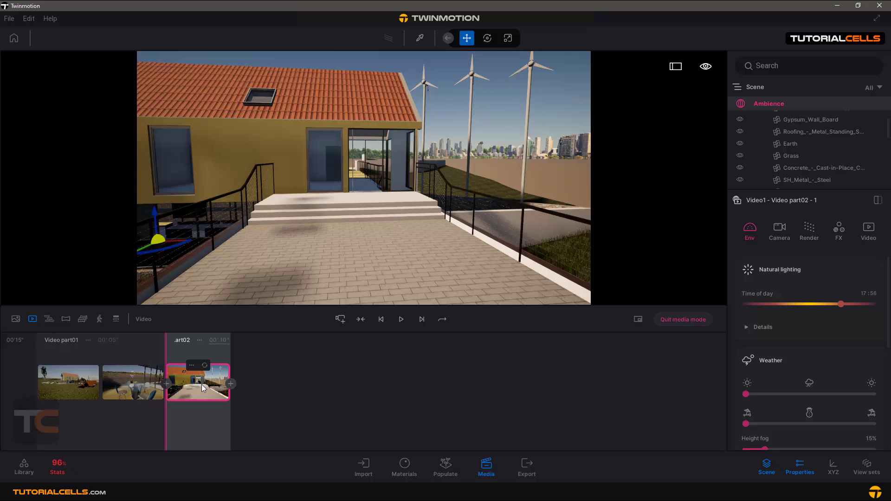
pyautogui.moveTo(417, 188)
pyautogui.mouseDown()
pyautogui.moveTo(473, 192)
pyautogui.moveTo(412, 182)
pyautogui.mouseUp()
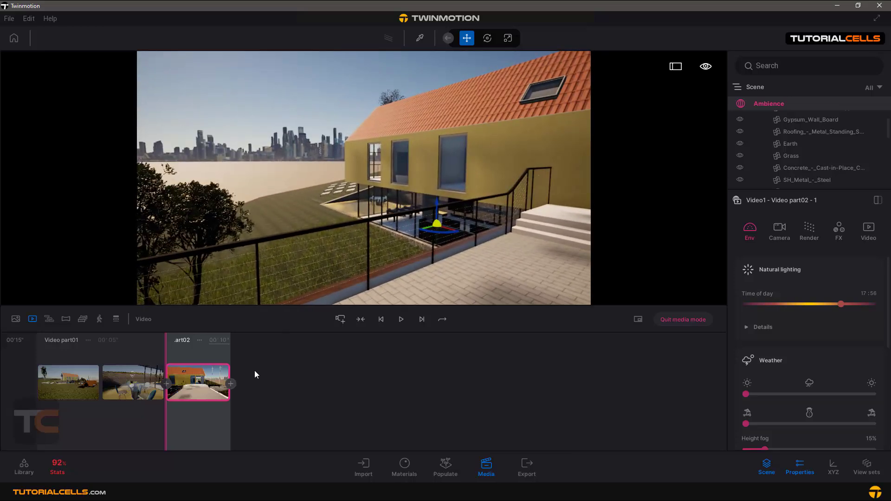
pyautogui.click(231, 384)
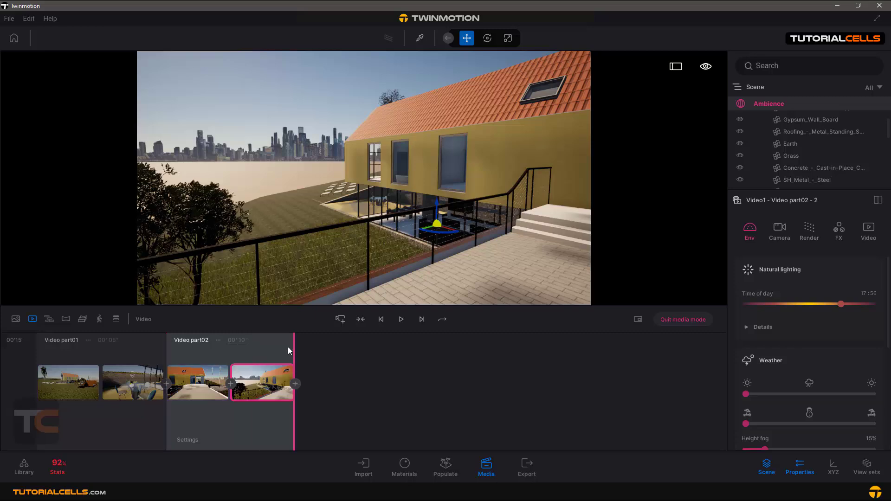
# Set the duration of Video part02 to 4 seconds and play its camera movement
pyautogui.moveTo(294, 345); pyautogui.dragTo(265, 346)
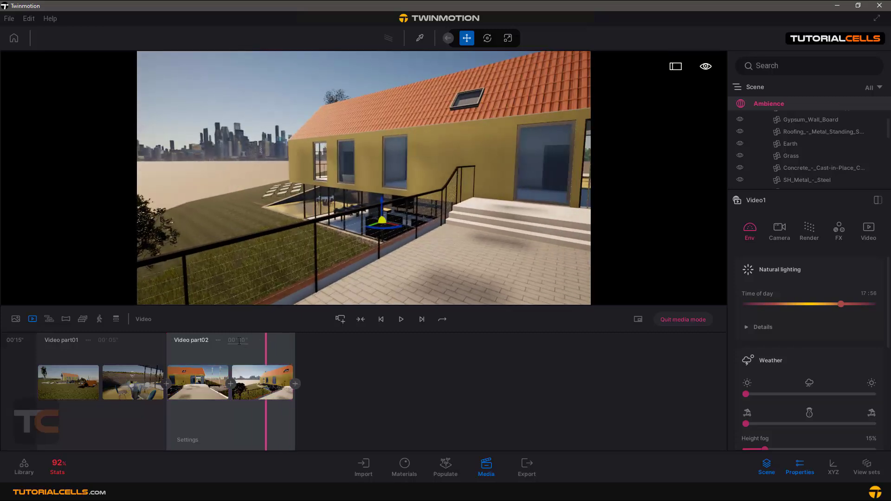
pyautogui.doubleClick(239, 341)
pyautogui.press('Return')
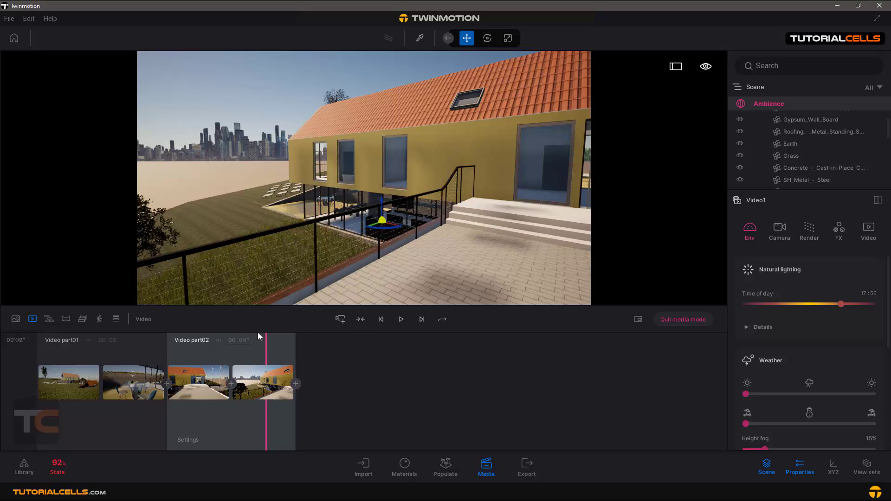
pyautogui.click(396, 323)
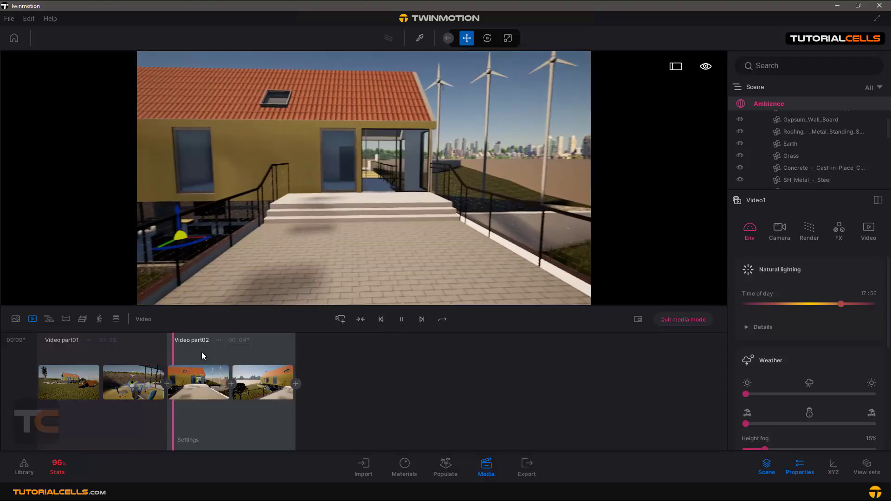
pyautogui.click(401, 319)
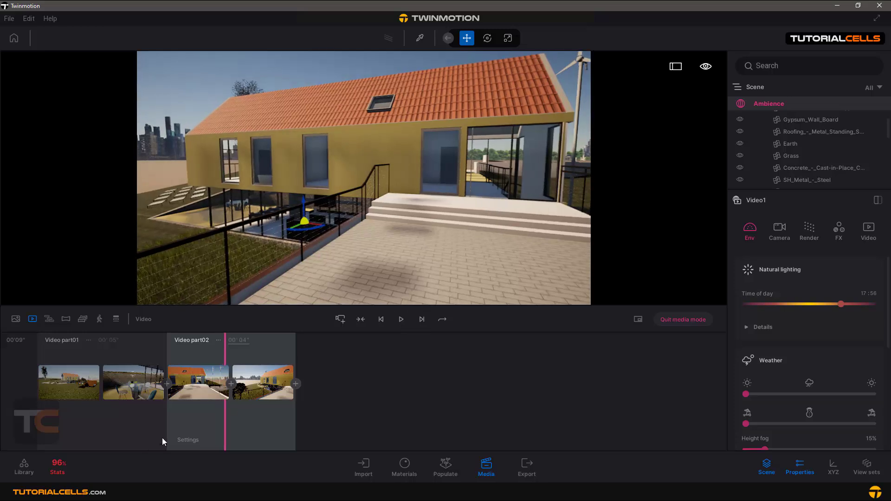
# Collapse the keyframes of the video parts, try Video part02 ahead of Video part01 and restore the original order
pyautogui.click(362, 320)
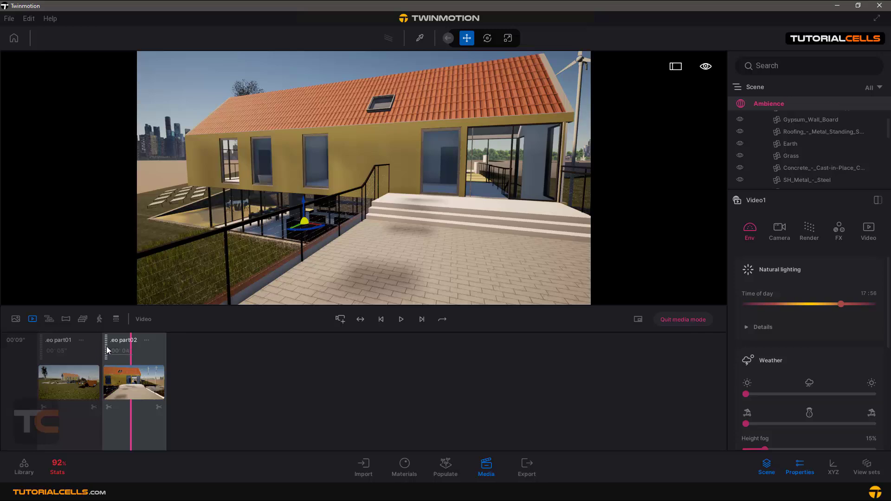
pyautogui.moveTo(106, 346); pyautogui.dragTo(72, 370)
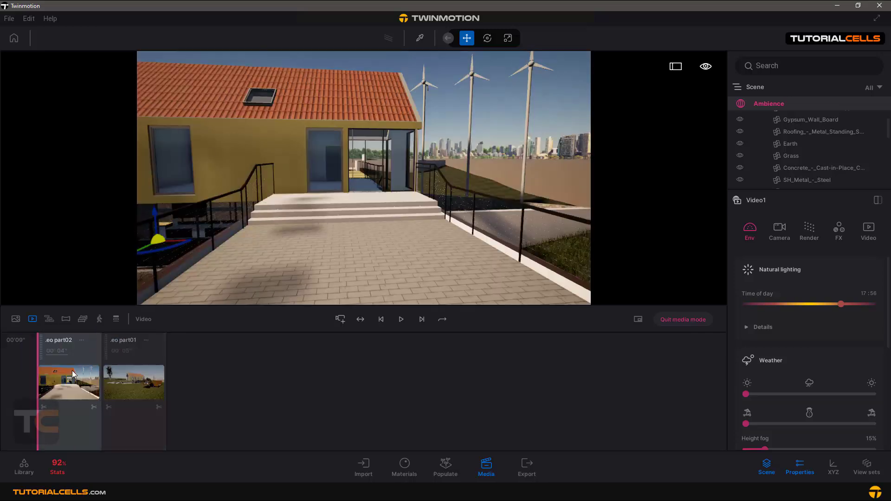
pyautogui.moveTo(40, 344); pyautogui.dragTo(186, 355)
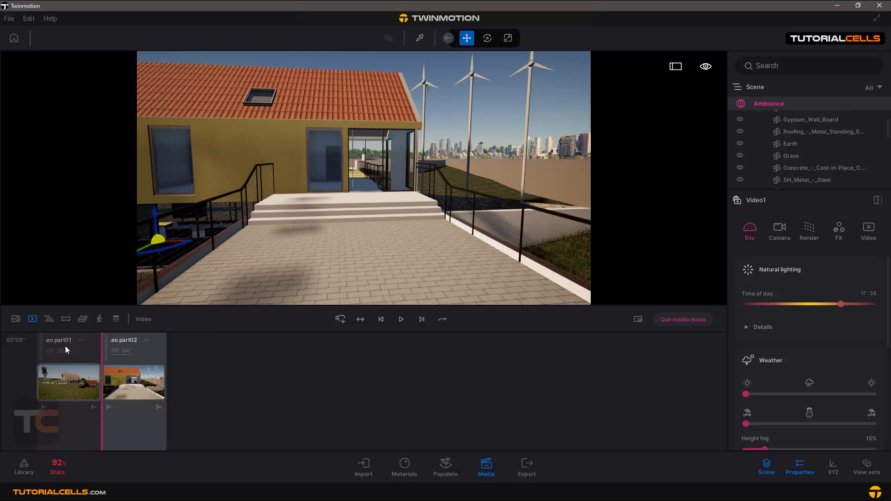
# Scrub through the end of Video part01 around the dining table and expand the parts to show all keyframes
pyautogui.click(98, 349)
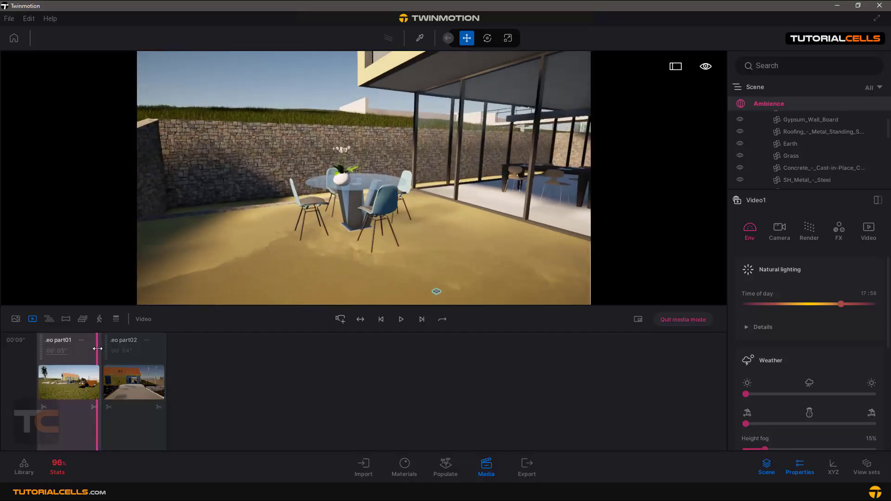
pyautogui.moveTo(97, 348); pyautogui.dragTo(95, 350)
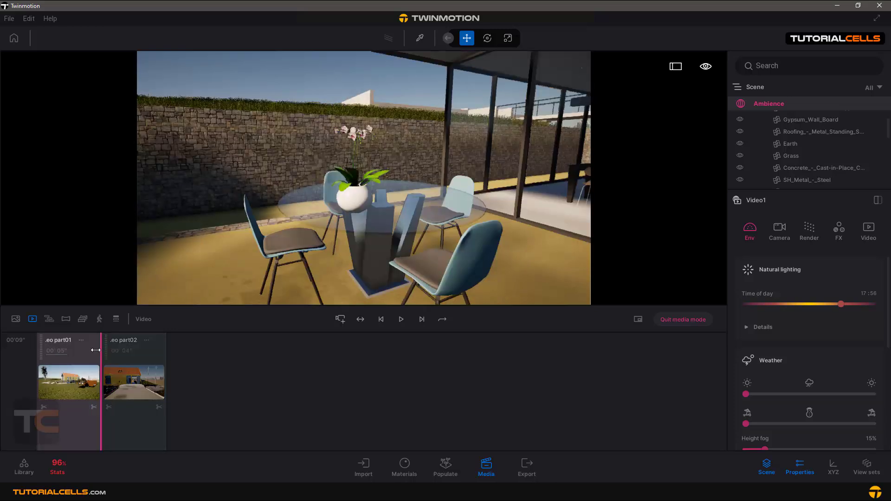
pyautogui.click(359, 320)
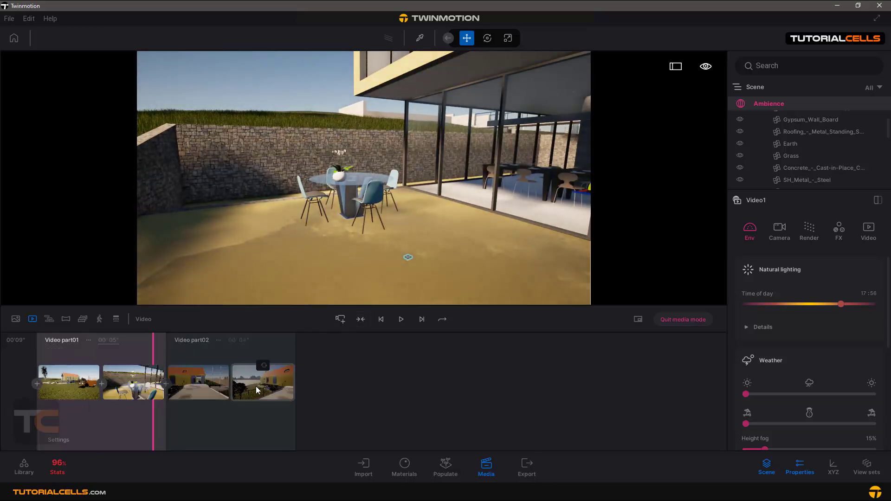
# Collapse the parts, set the transition between Video part01 and Video part02 to Fade to black and play across it
pyautogui.click(360, 321)
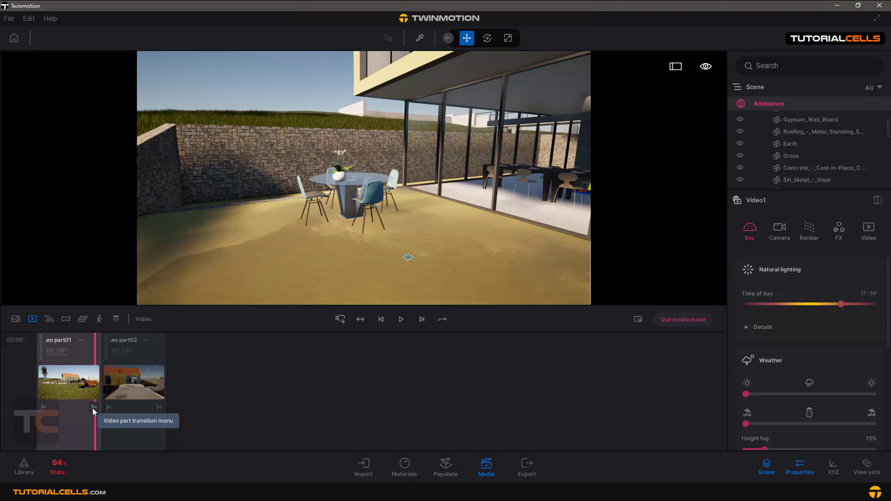
pyautogui.click(94, 407)
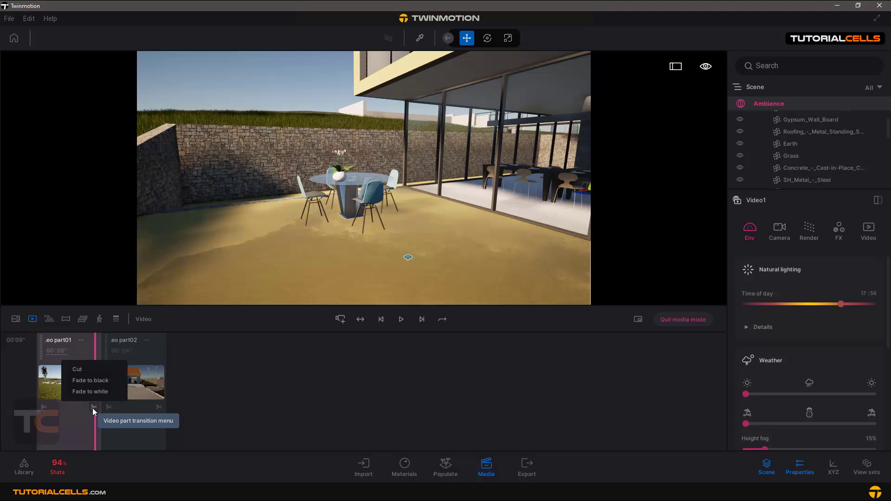
pyautogui.click(99, 381)
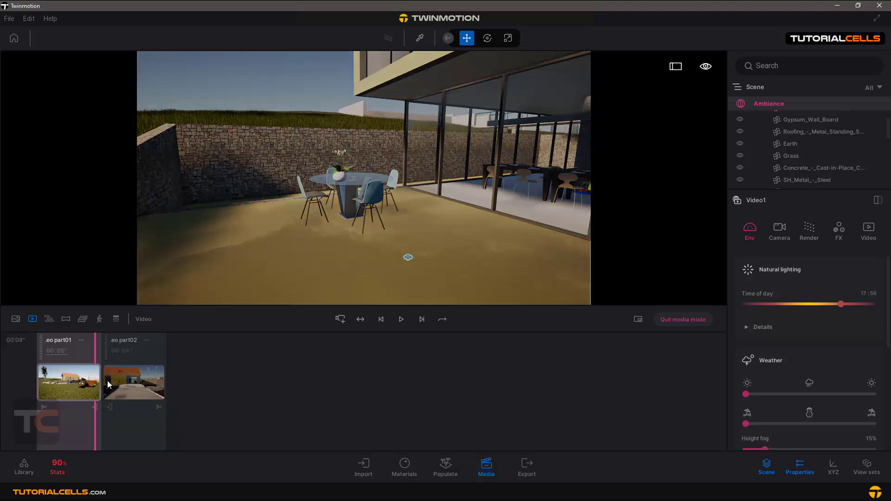
pyautogui.moveTo(97, 342); pyautogui.dragTo(86, 344)
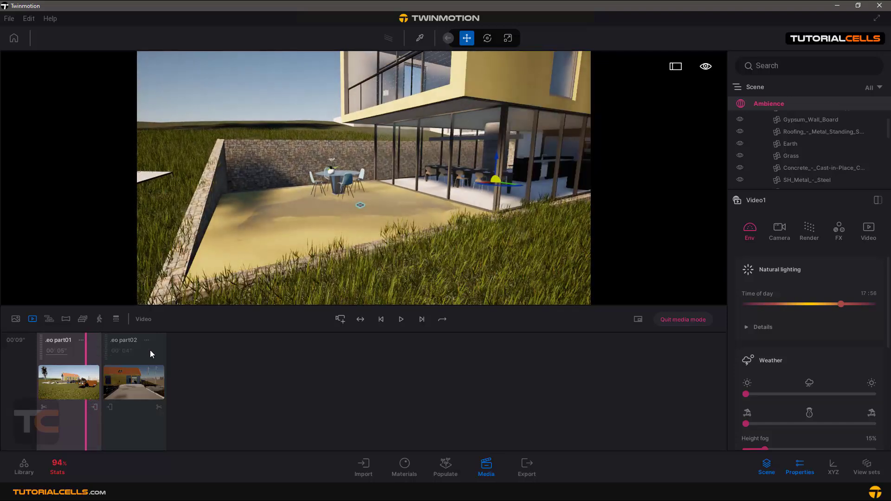
pyautogui.click(401, 320)
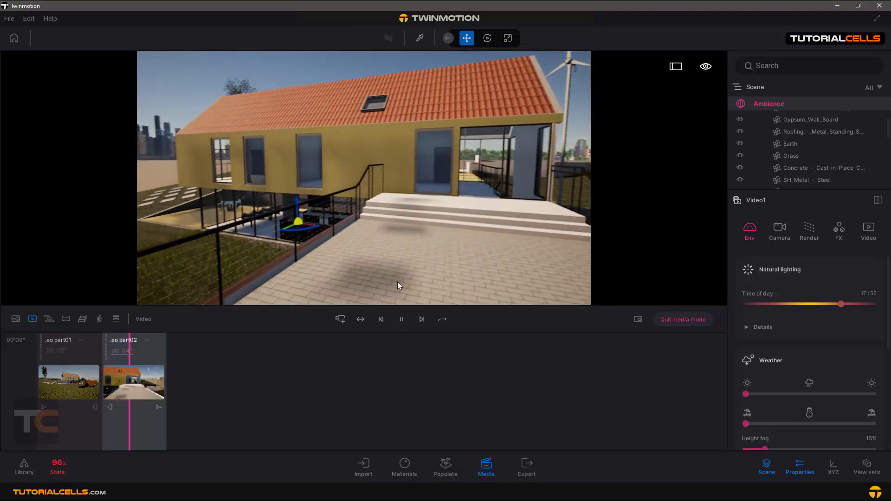
pyautogui.click(400, 320)
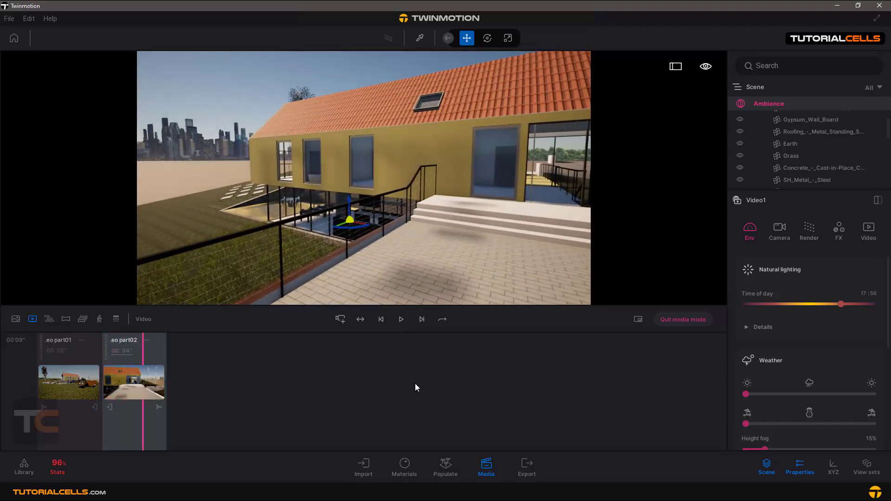
# View the opening frame of each part, leave the timeline to check the video and image lists, and reopen Video1
pyautogui.click(160, 373)
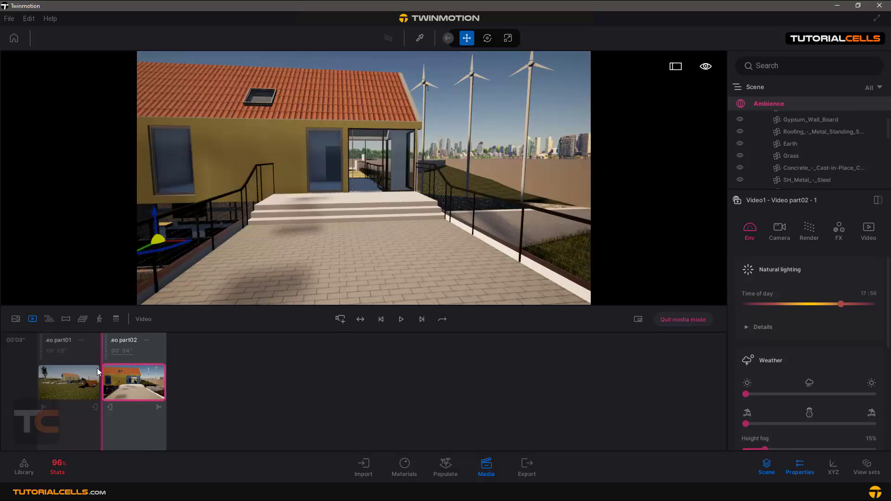
pyautogui.click(80, 377)
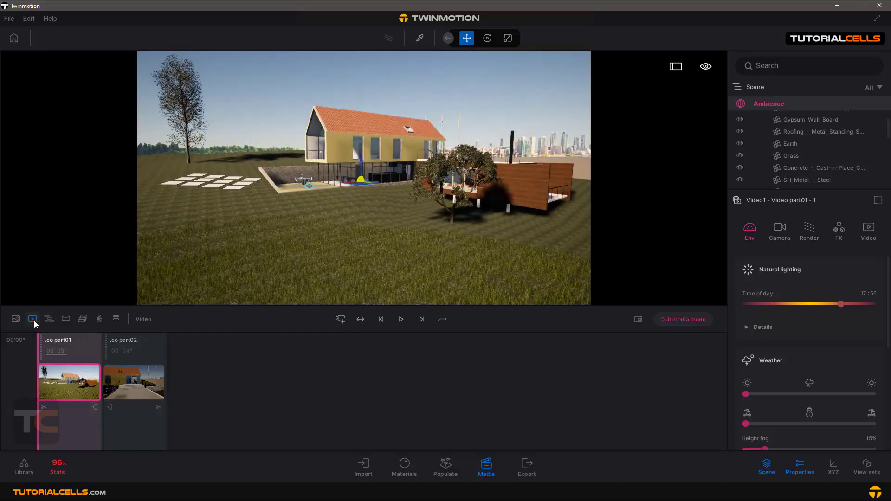
pyautogui.click(33, 321)
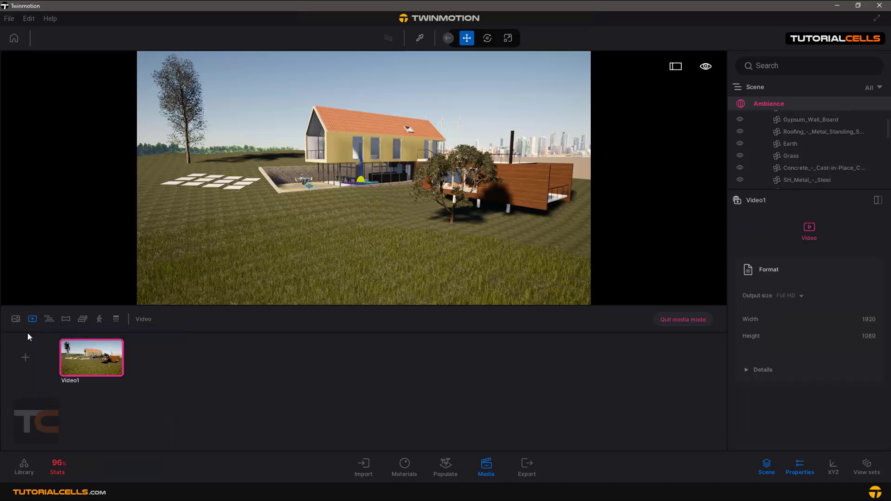
pyautogui.click(15, 320)
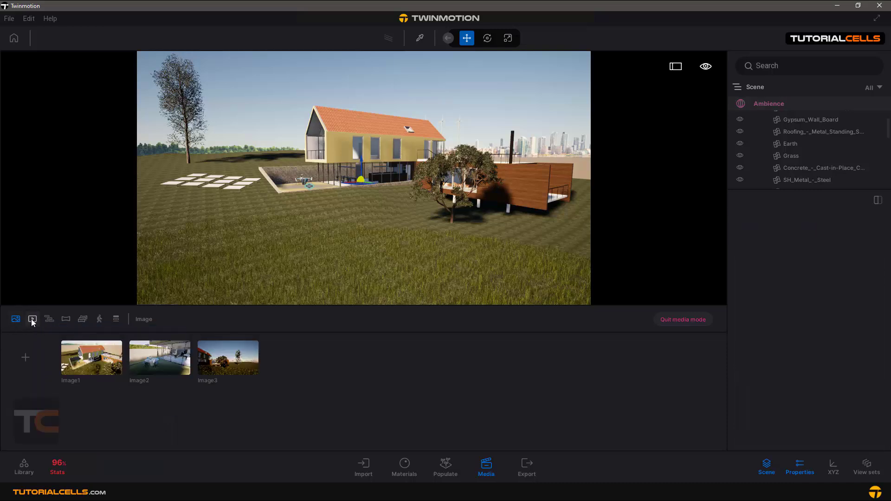
pyautogui.click(32, 320)
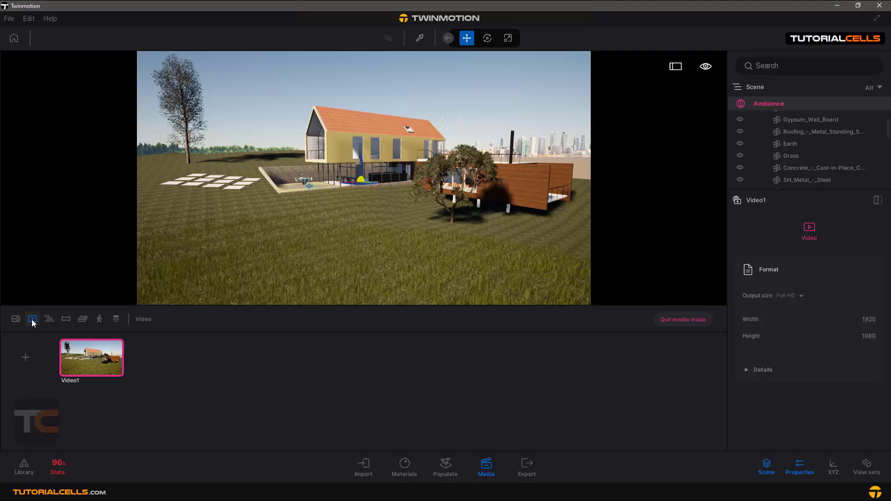
pyautogui.click(92, 366)
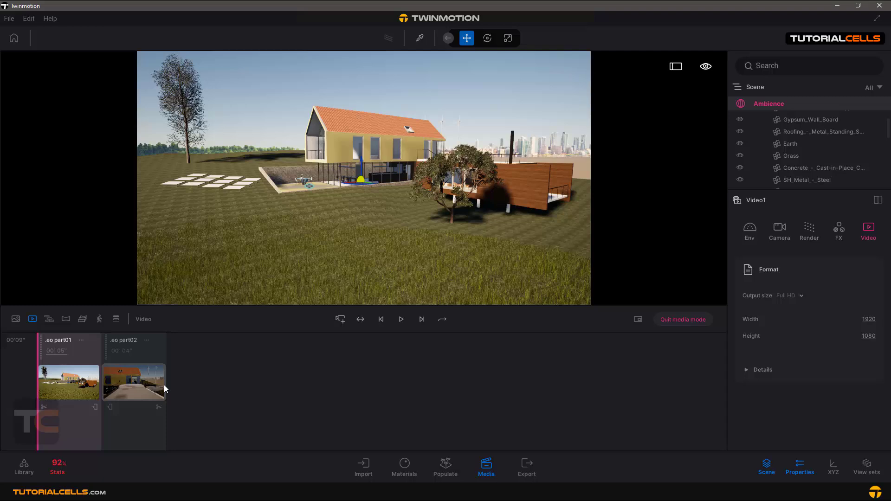
# Select the first keyframe of Video part01 and review its output size options and format details
pyautogui.click(118, 373)
pyautogui.click(89, 380)
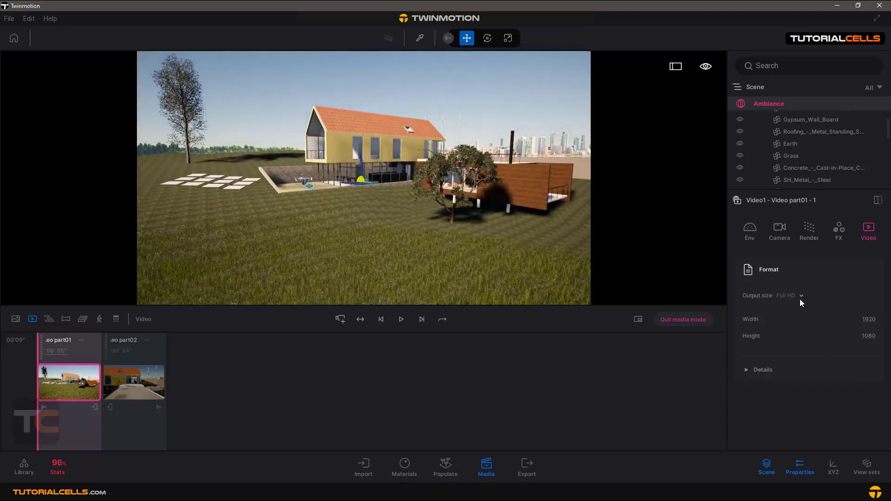
pyautogui.click(800, 299)
pyautogui.click(773, 405)
pyautogui.click(760, 371)
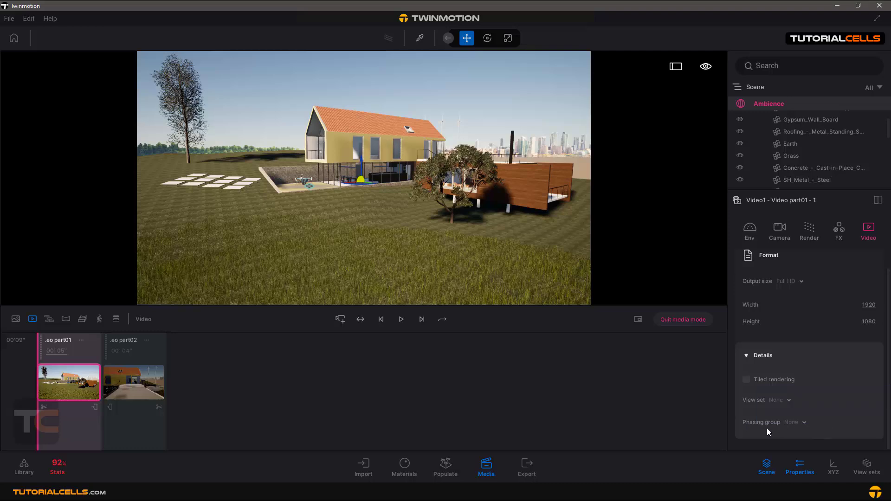
# Return to the video list, check the options of Video1 and review its format details and available output sizes
pyautogui.click(32, 319)
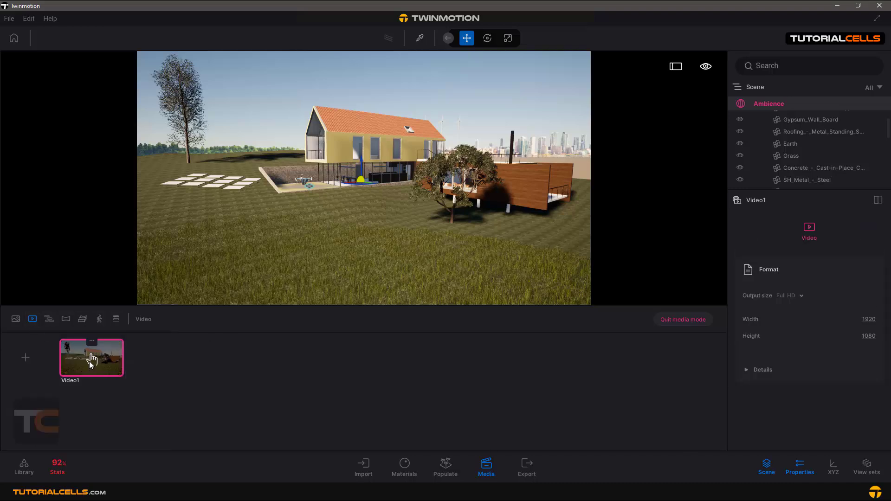
pyautogui.click(92, 341)
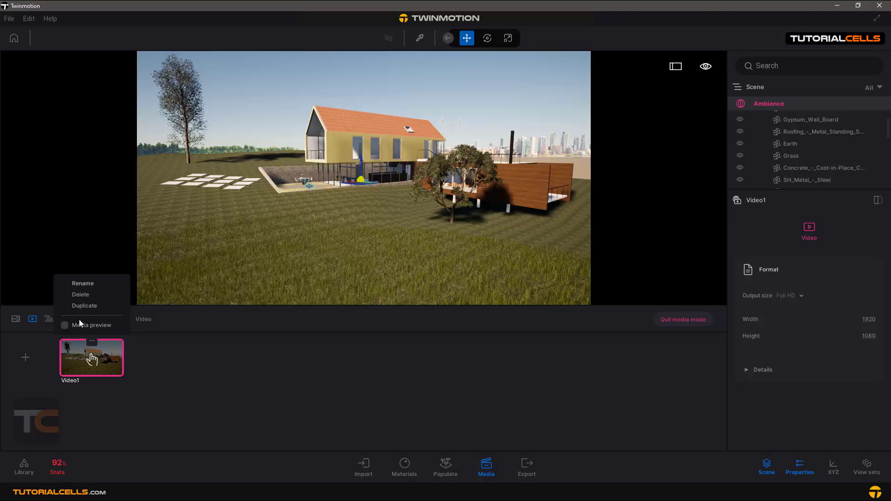
pyautogui.doubleClick(77, 356)
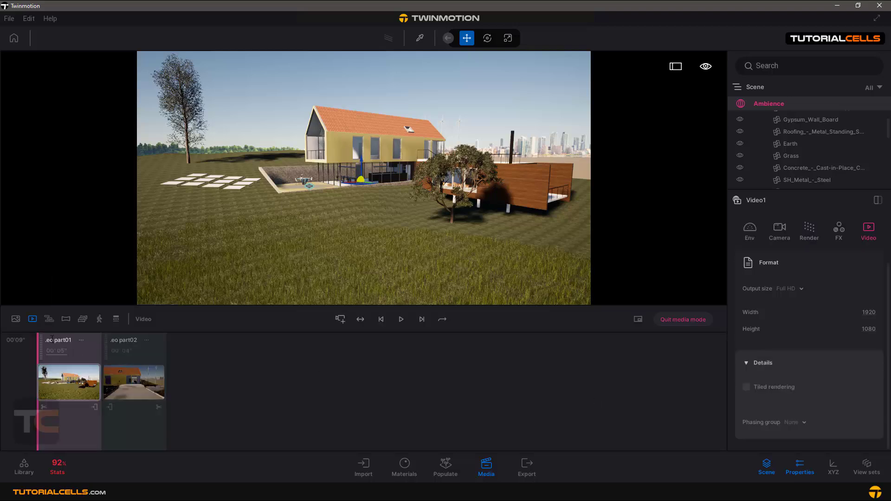
pyautogui.click(37, 318)
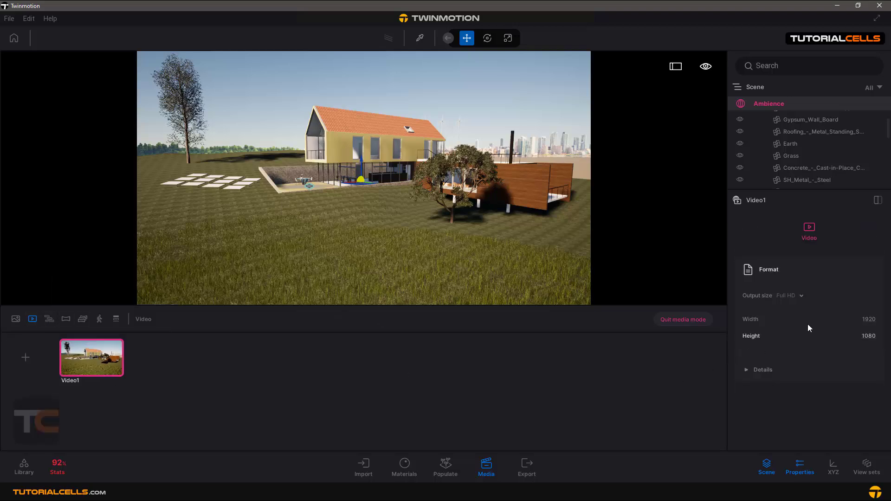
pyautogui.click(779, 371)
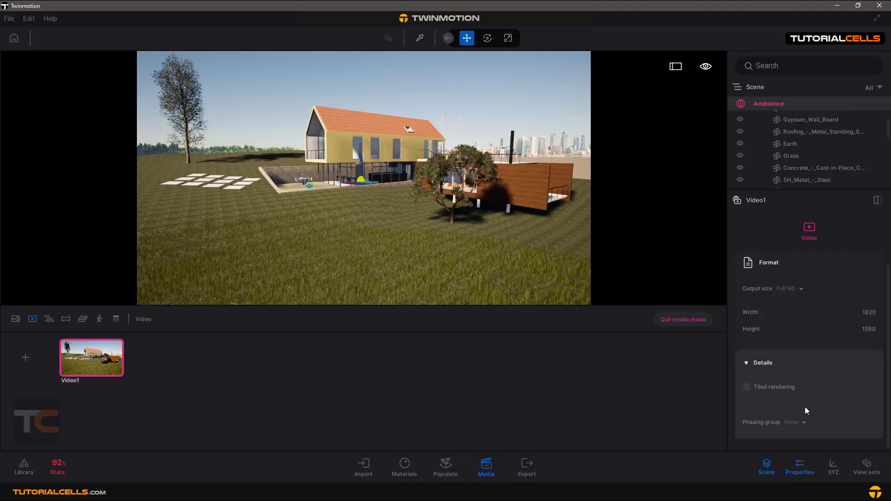
pyautogui.click(800, 297)
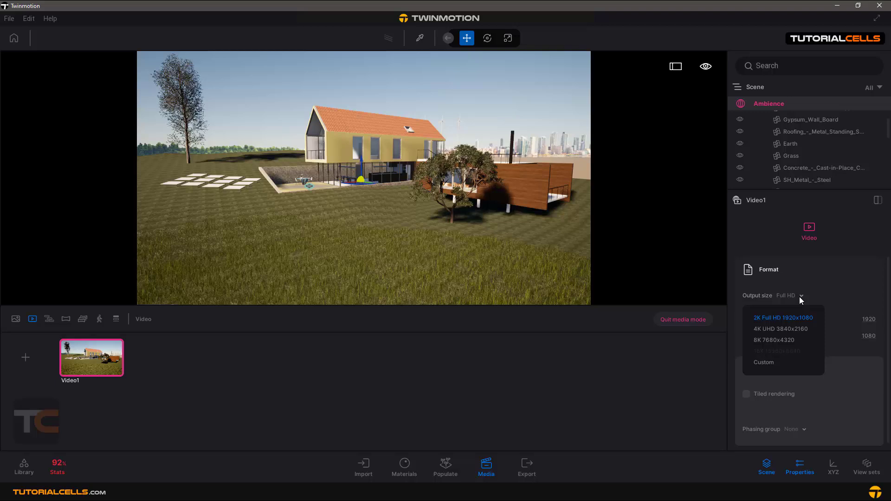
pyautogui.click(614, 378)
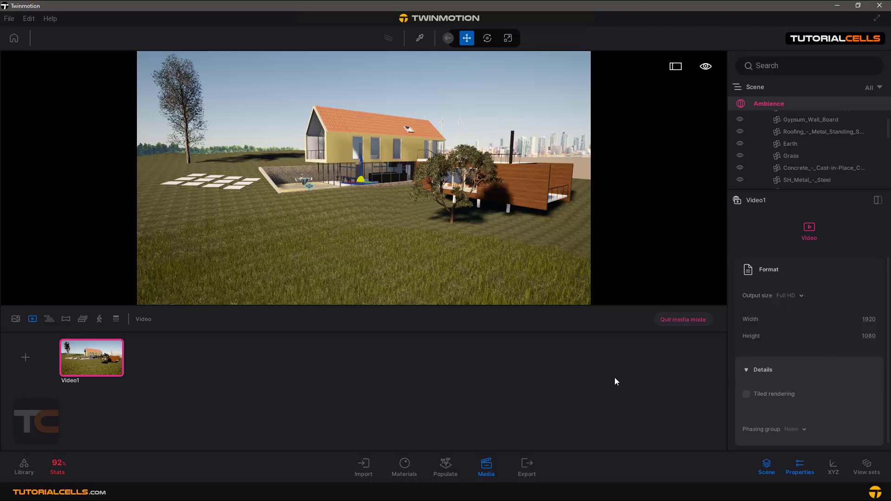
# Reopen Video1, select the first keyframe of Video part01, expand all keyframes and examine the keyframe's format details
pyautogui.doubleClick(96, 350)
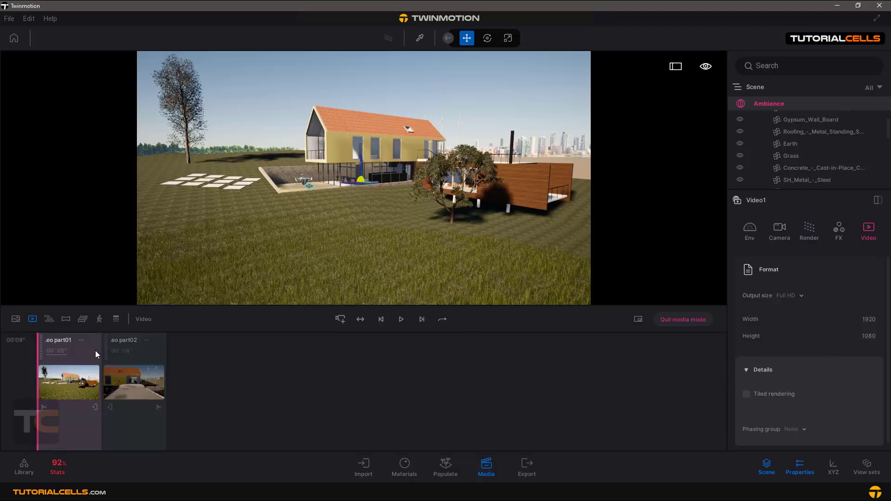
pyautogui.click(74, 382)
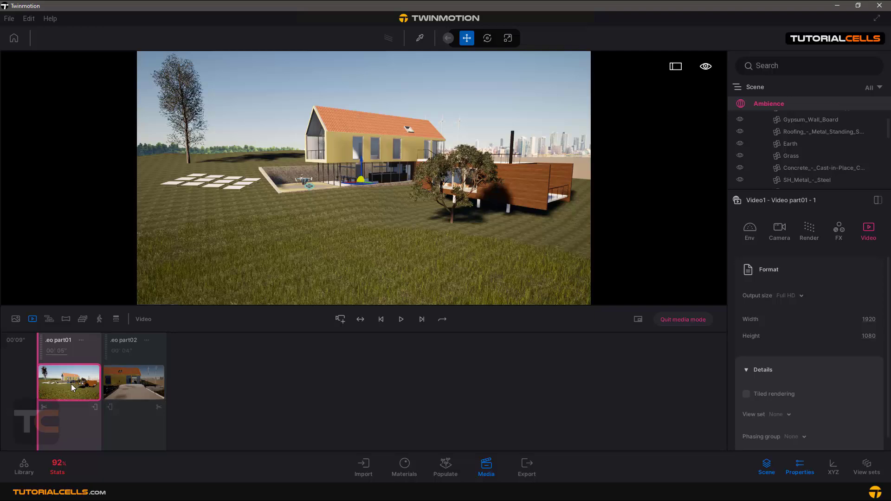
pyautogui.click(360, 320)
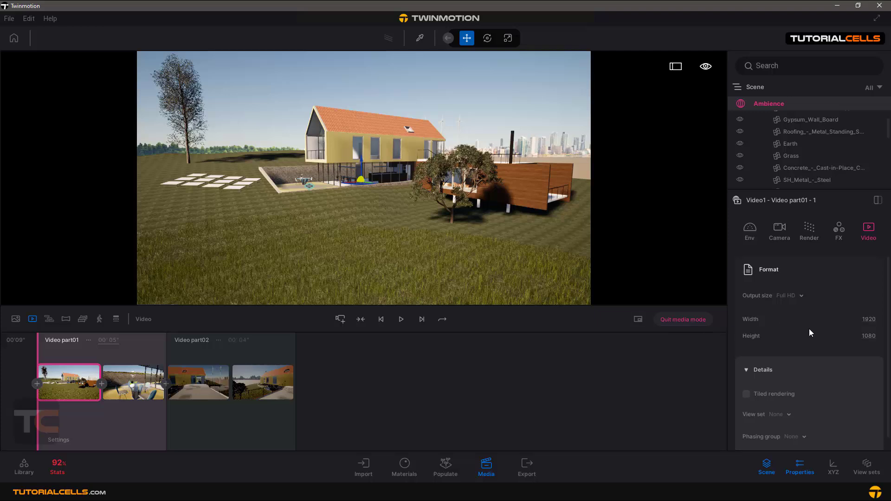
pyautogui.scroll(-1, 809, 330)
pyautogui.scroll(1, 812, 352)
# Return to the video list, open the export settings, collapse the image options and add Video1 to the video export
pyautogui.click(33, 318)
pyautogui.click(530, 462)
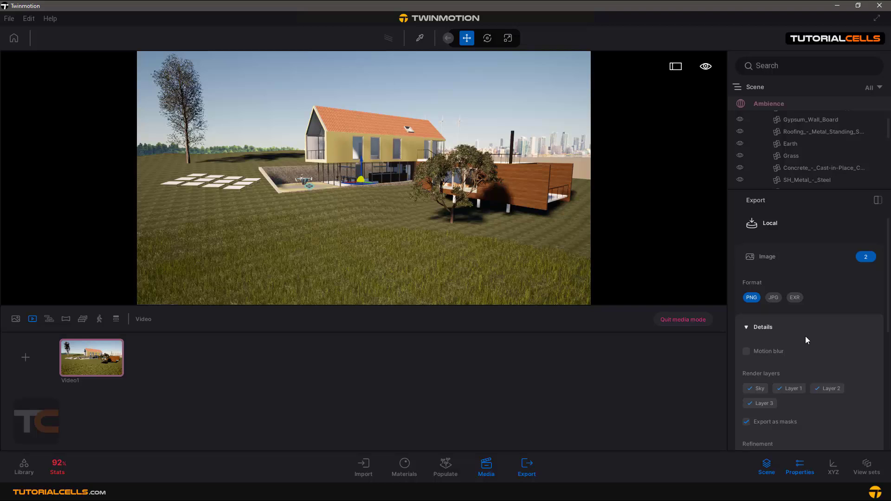
pyautogui.click(771, 256)
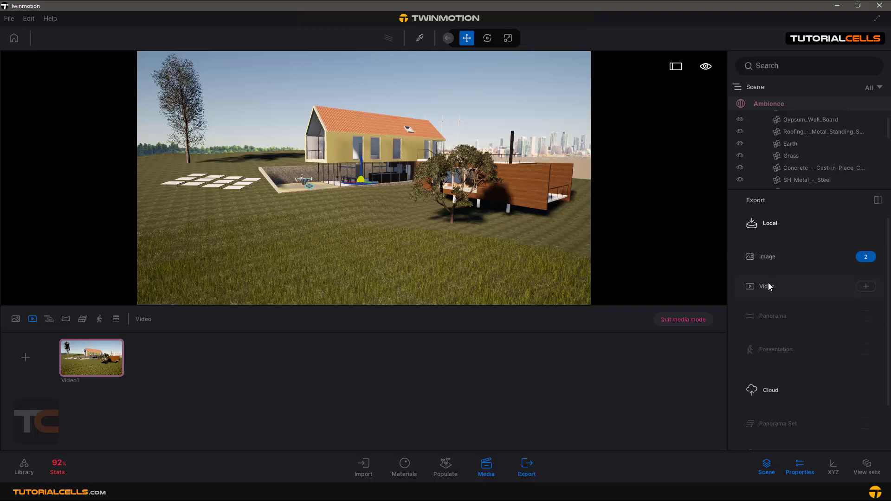
pyautogui.click(858, 286)
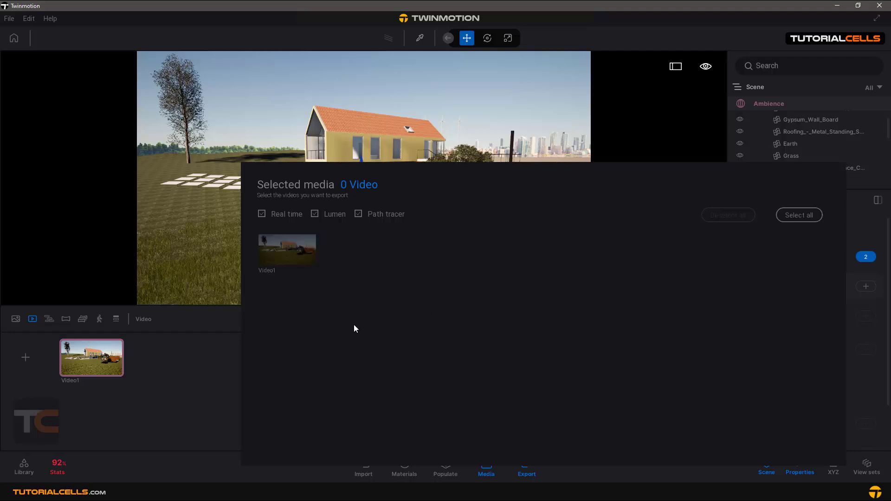
pyautogui.click(290, 253)
pyautogui.click(240, 267)
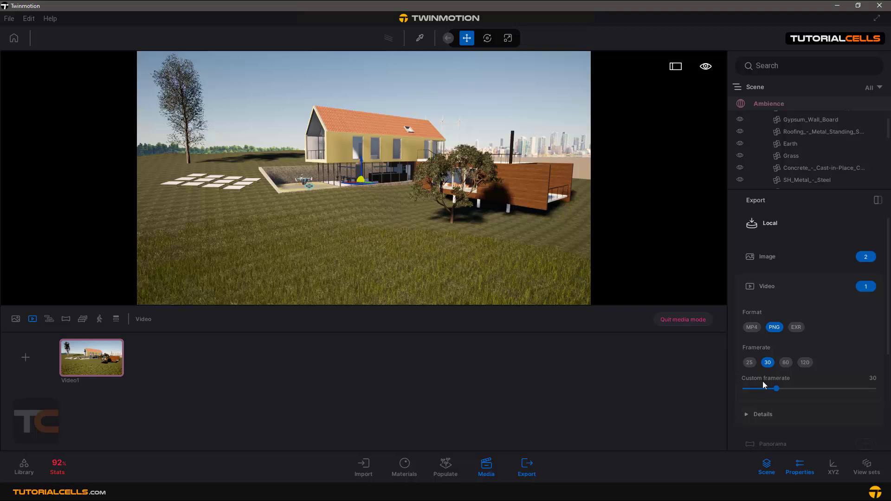
# Expand the video export details and select only Video part02 as the video part to export
pyautogui.scroll(-2, 830, 399)
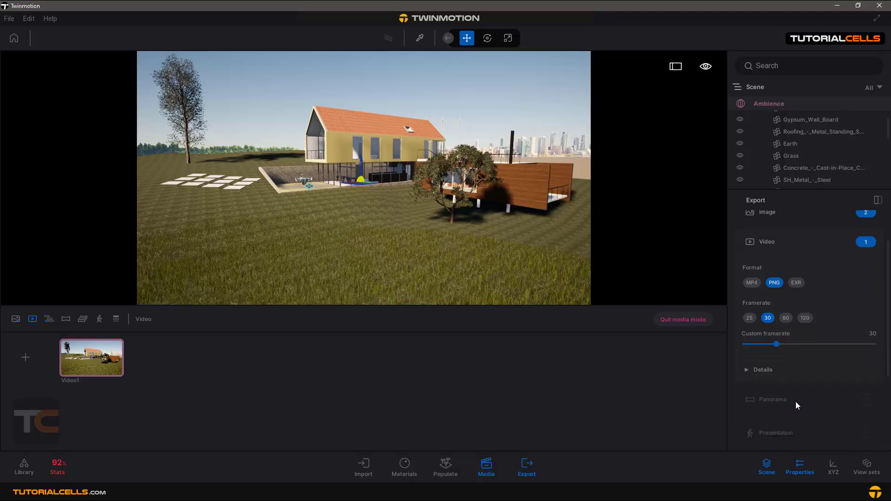
pyautogui.click(757, 344)
pyautogui.scroll(-2, 823, 385)
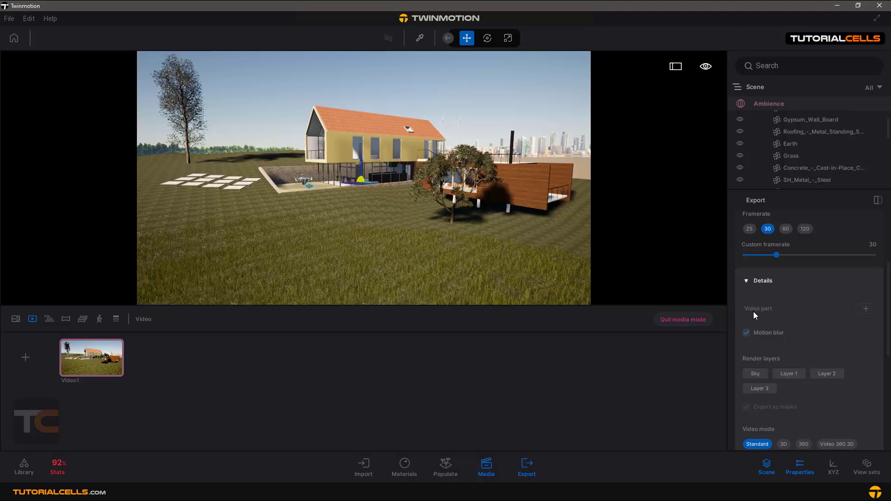
pyautogui.click(864, 309)
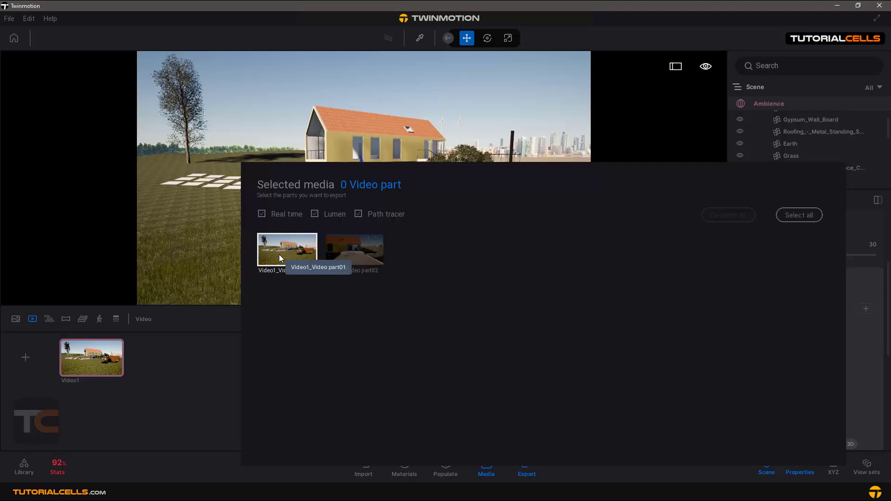
pyautogui.click(355, 248)
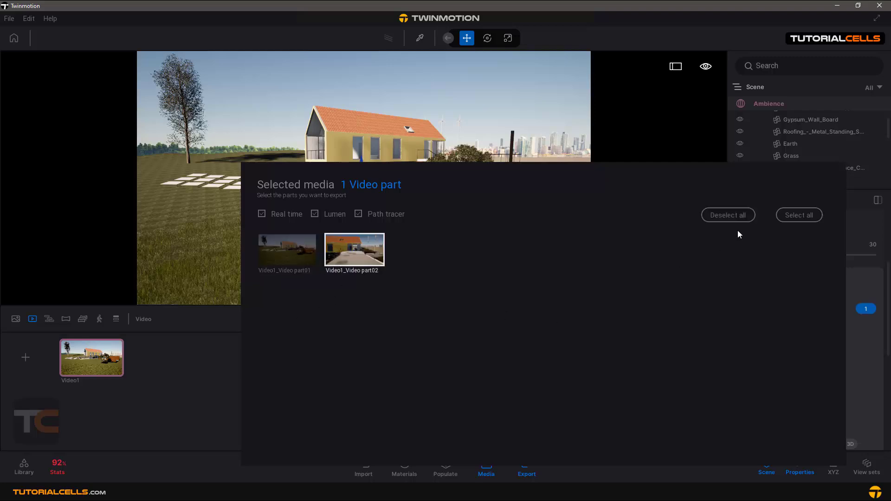
pyautogui.click(875, 347)
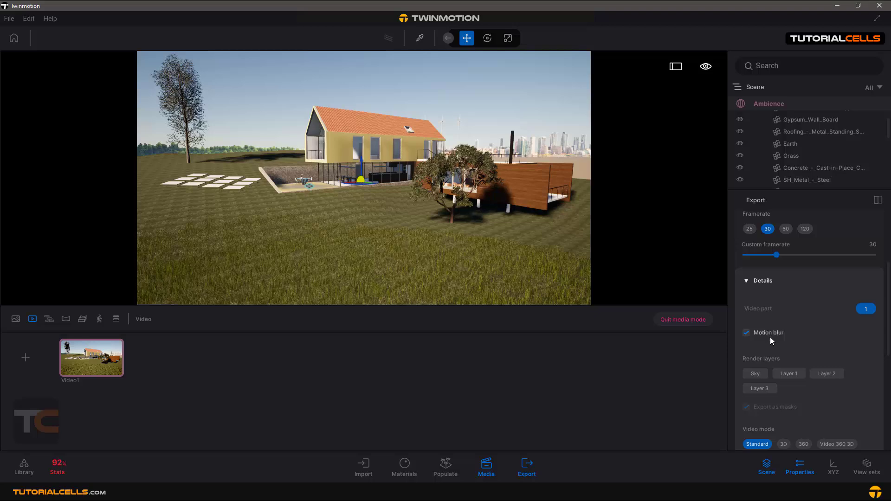
# Try MP4 as the video export format, compare its detail settings and go back to a format that offers render layers
pyautogui.scroll(-1, 767, 350)
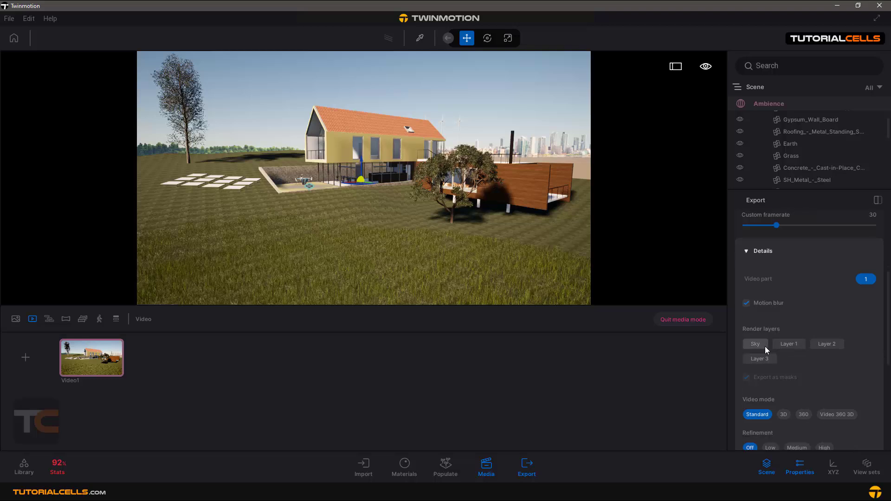
pyautogui.scroll(5, 765, 345)
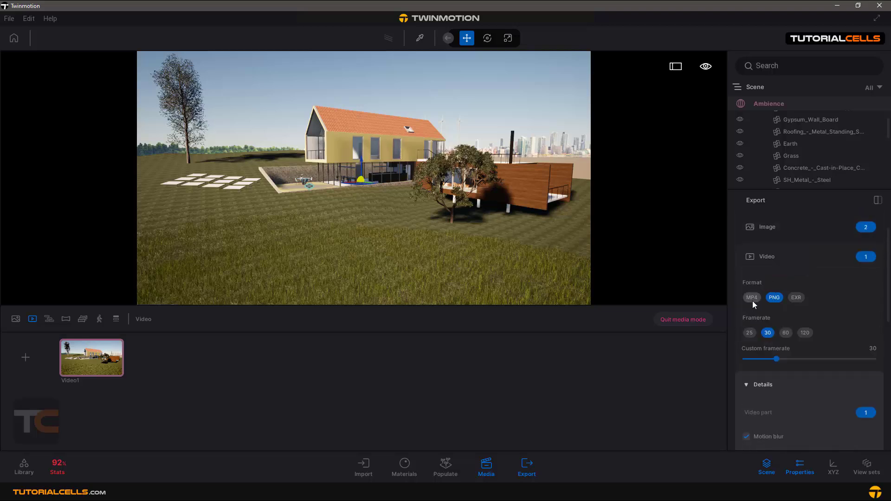
pyautogui.click(752, 298)
pyautogui.scroll(-2, 769, 341)
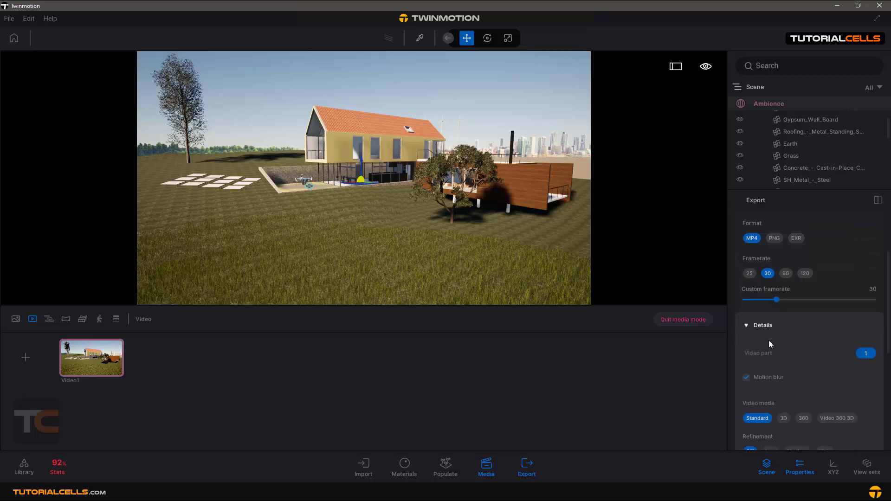
pyautogui.scroll(-2, 768, 341)
pyautogui.scroll(3, 767, 325)
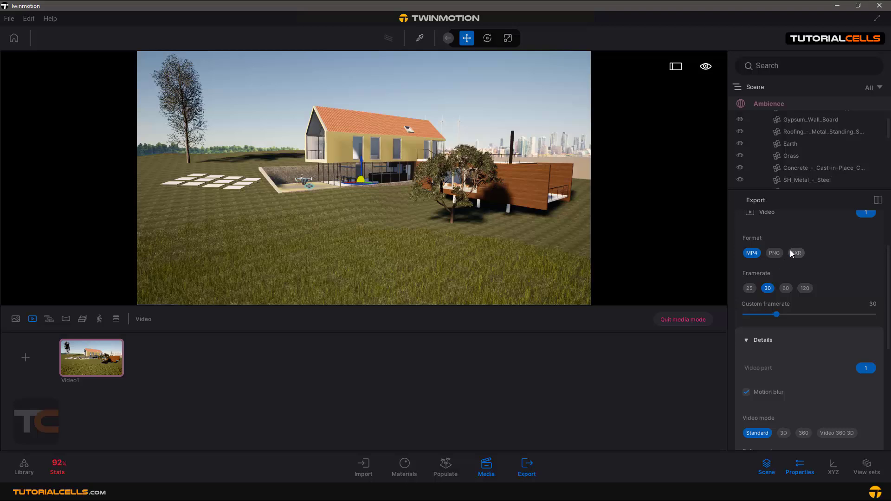
pyautogui.scroll(-5, 782, 377)
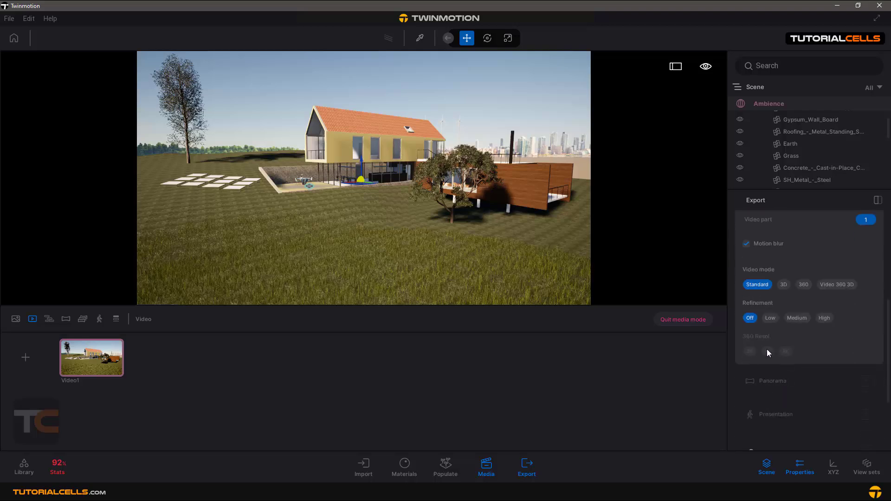
pyautogui.scroll(1, 793, 344)
pyautogui.scroll(-1, 786, 347)
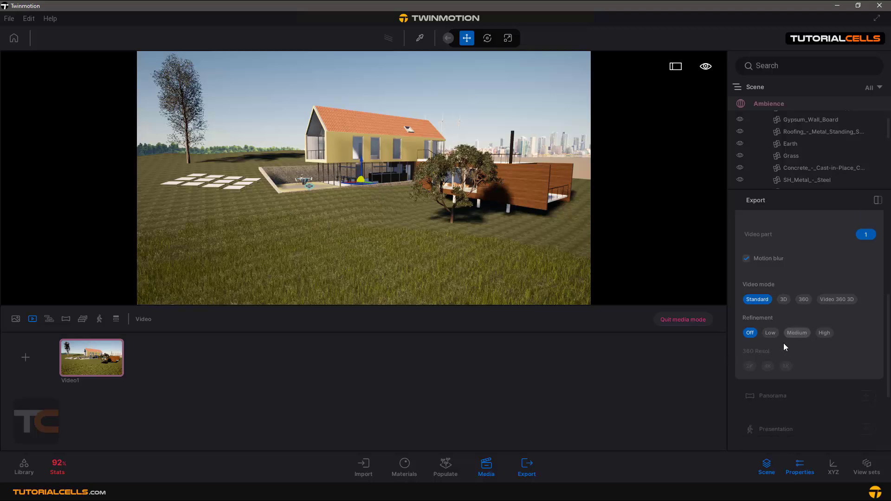
pyautogui.scroll(5, 798, 321)
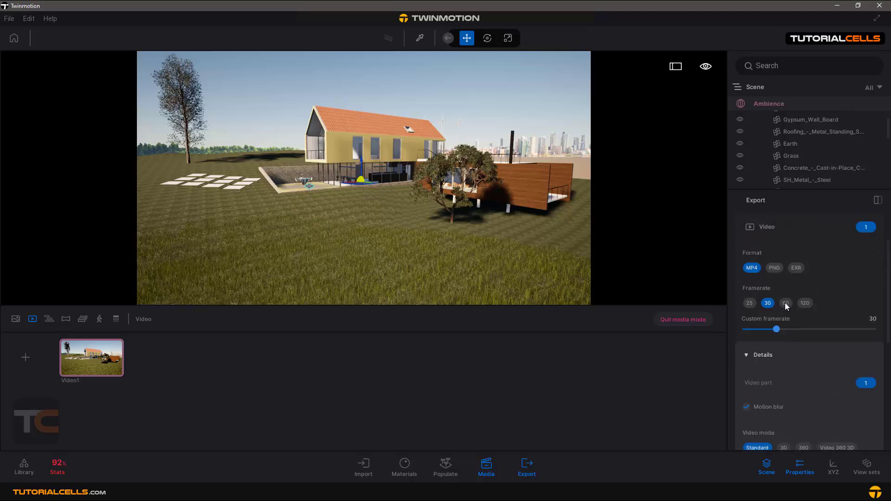
pyautogui.scroll(-5, 806, 372)
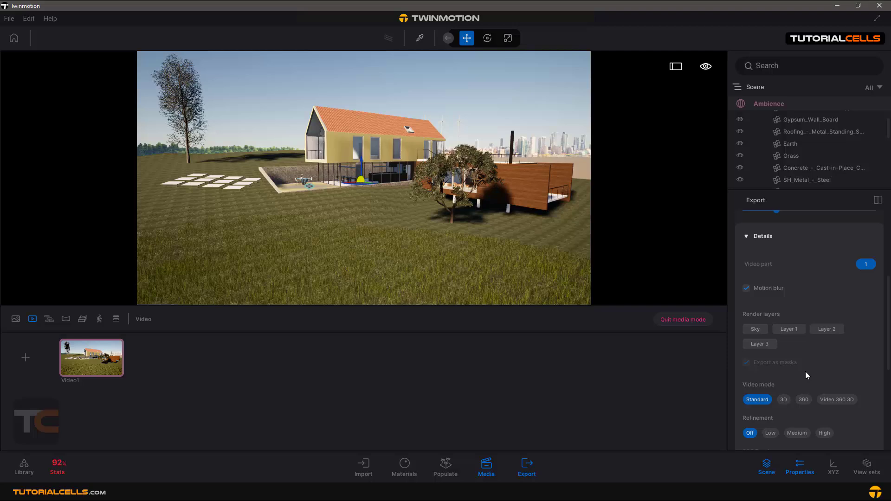
pyautogui.scroll(-1, 806, 344)
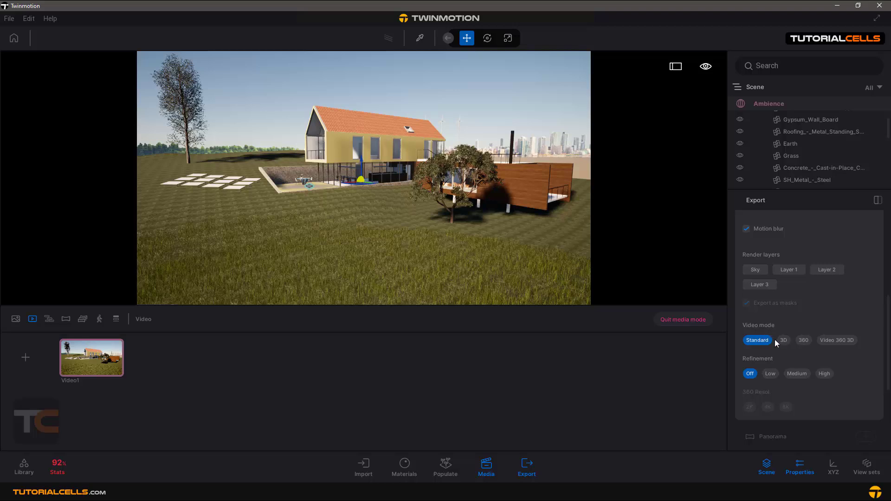
# Compare the 360 and Standard video modes with their refinement and resolution options, and set the video mode to 360
pyautogui.click(802, 341)
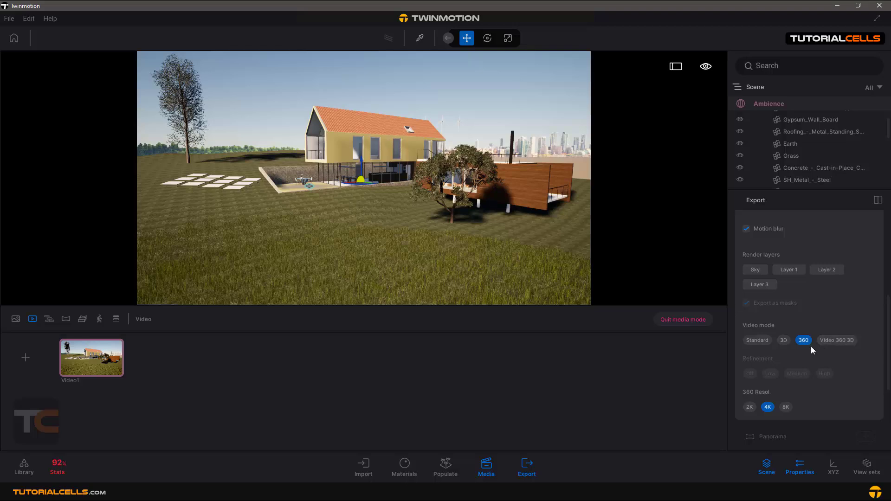
pyautogui.click(760, 341)
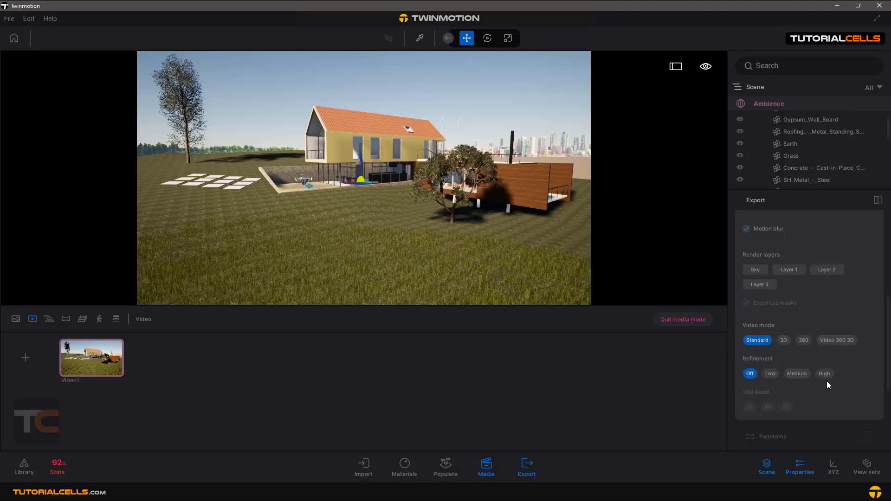
pyautogui.scroll(-1, 821, 383)
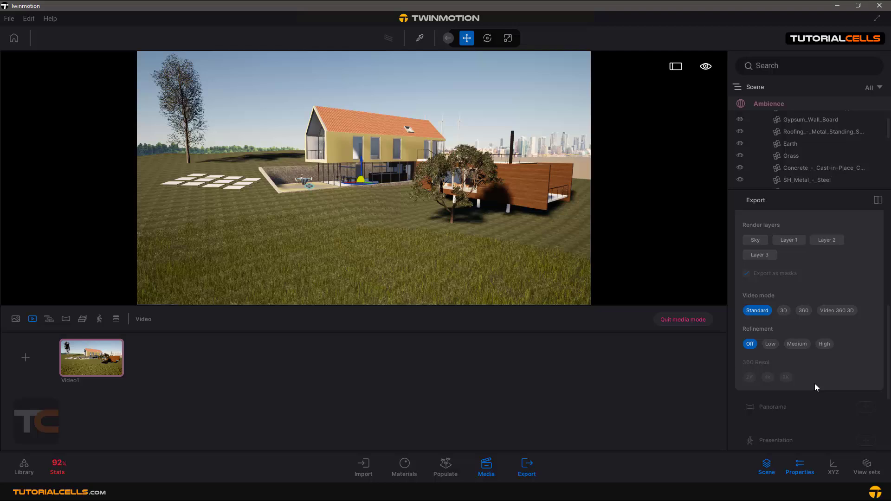
pyautogui.click(801, 311)
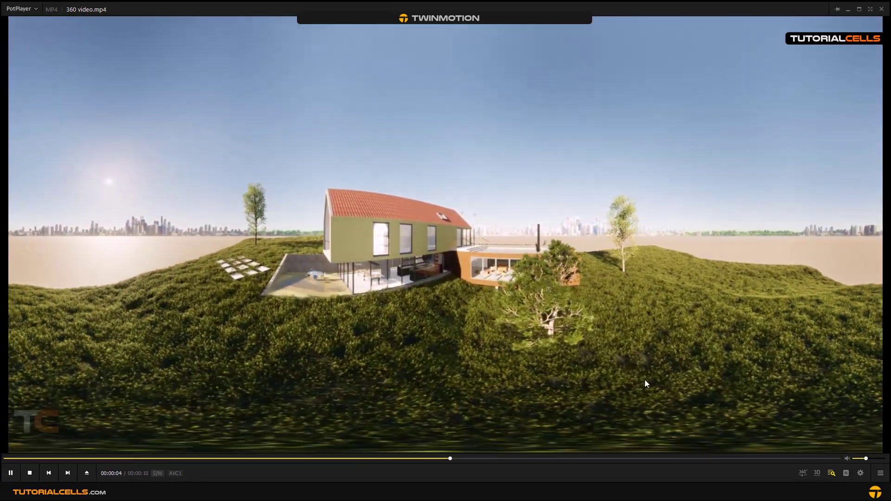
# In PotPlayer, enable 360° video mode for 360 video.mp4 and look around the house during playback
pyautogui.click(798, 476)
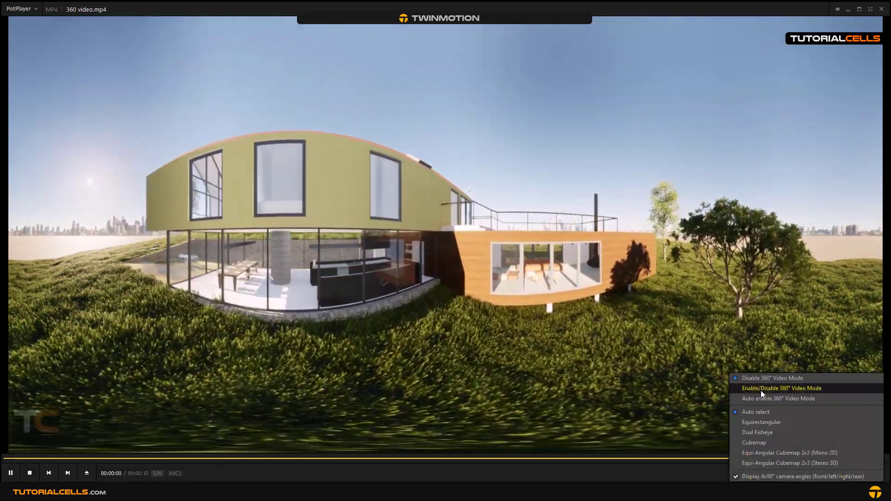
pyautogui.click(761, 391)
pyautogui.moveTo(450, 279); pyautogui.dragTo(626, 215)
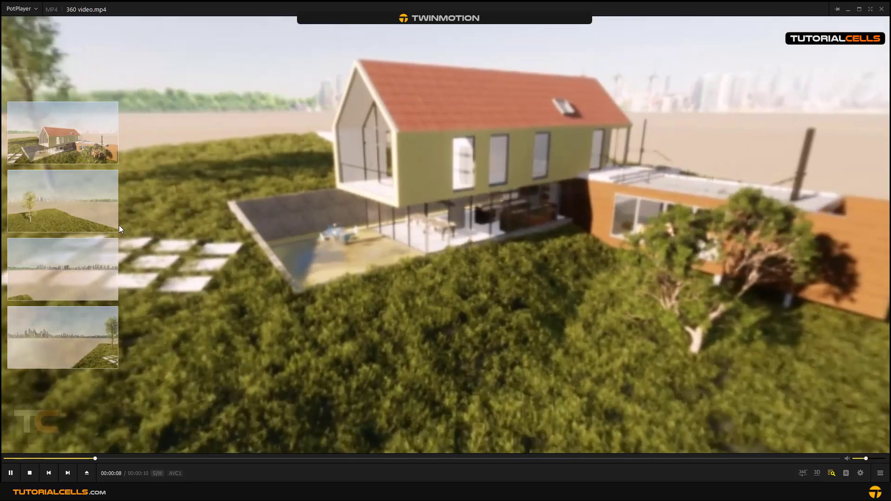